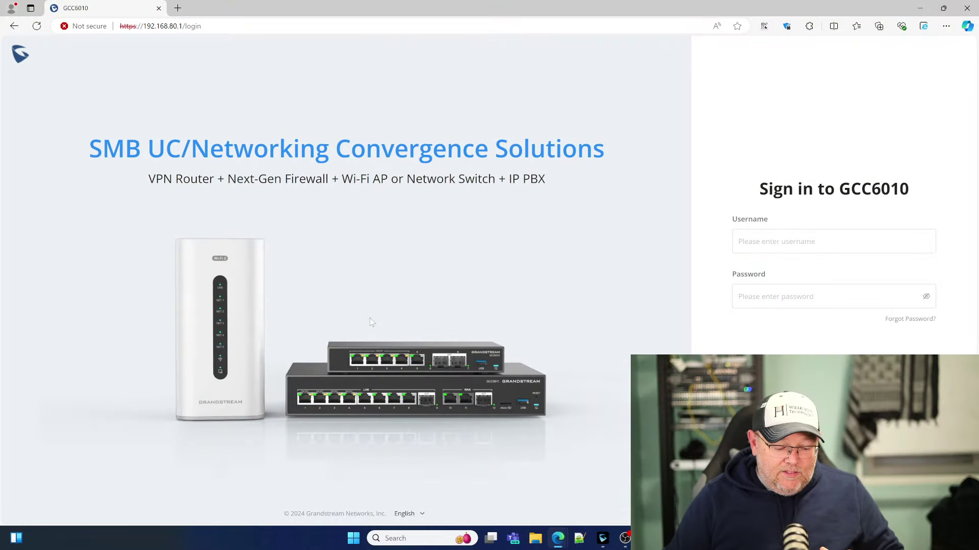
Sign in with the admin account and open the Network Nodes overview showing 3 wired clients.
left_click(739, 241)
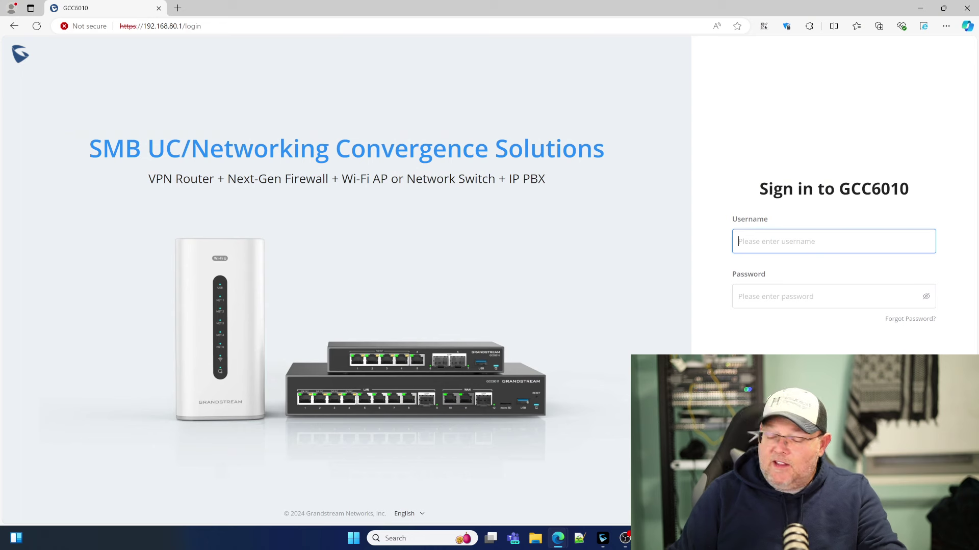
type("admin")
key("Tab")
type("a")
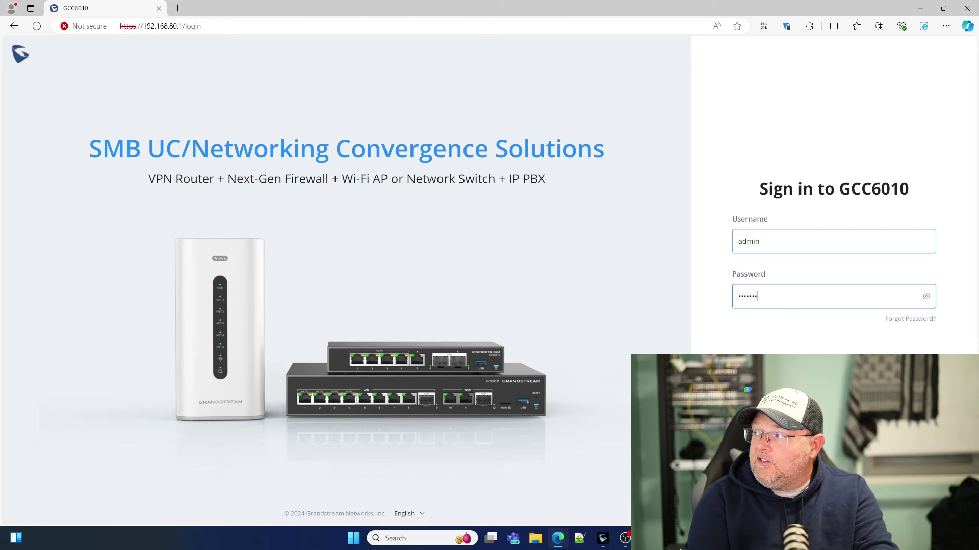
key("Return")
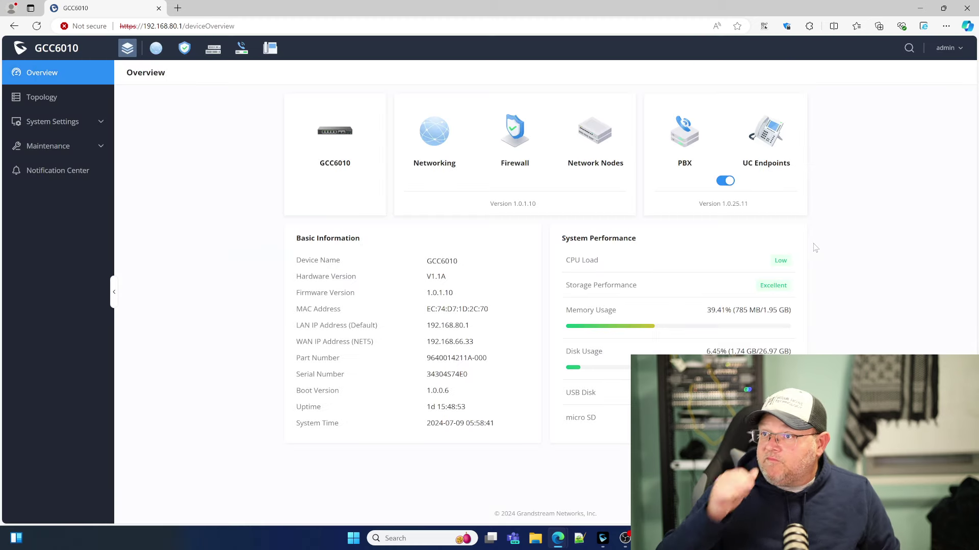
left_click(213, 51)
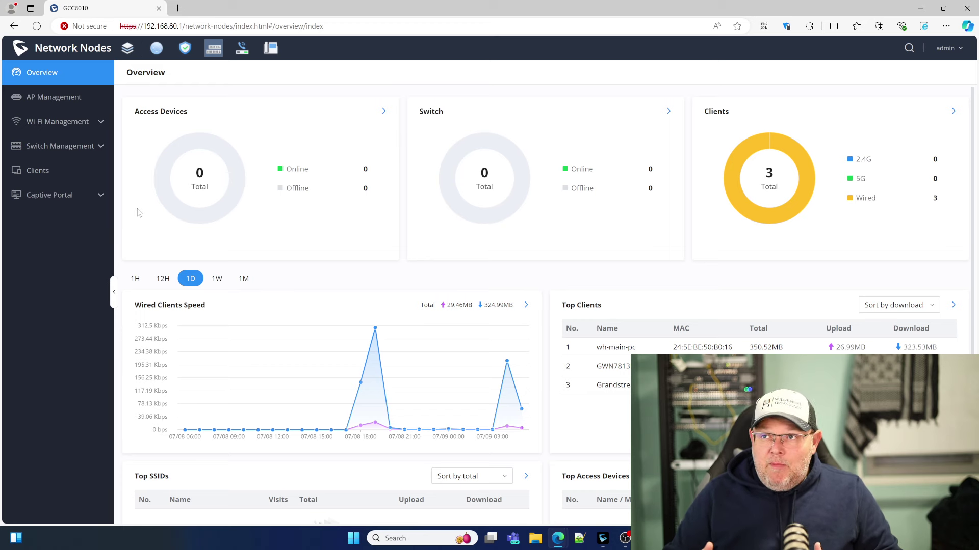
left_click(50, 98)
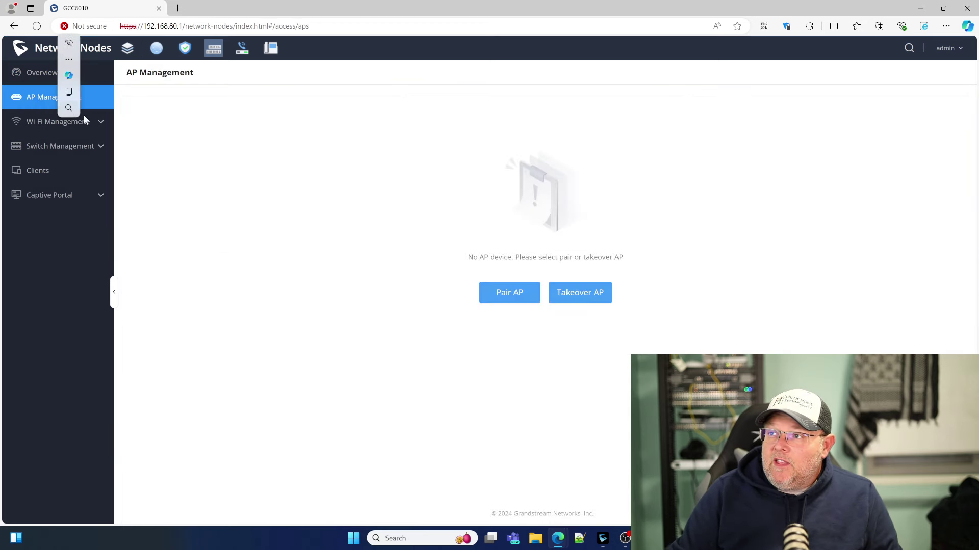
left_click(58, 129)
left_click(44, 146)
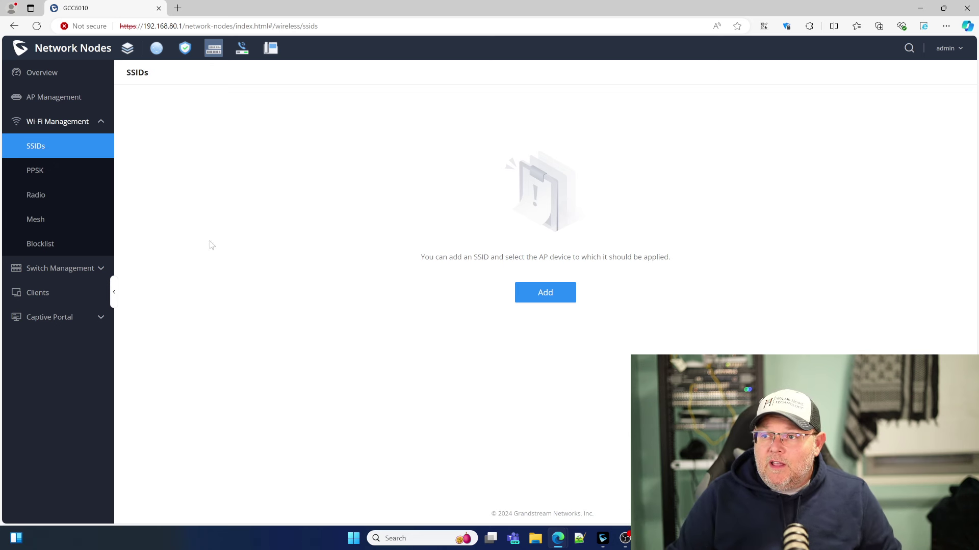
left_click(60, 269)
left_click(39, 295)
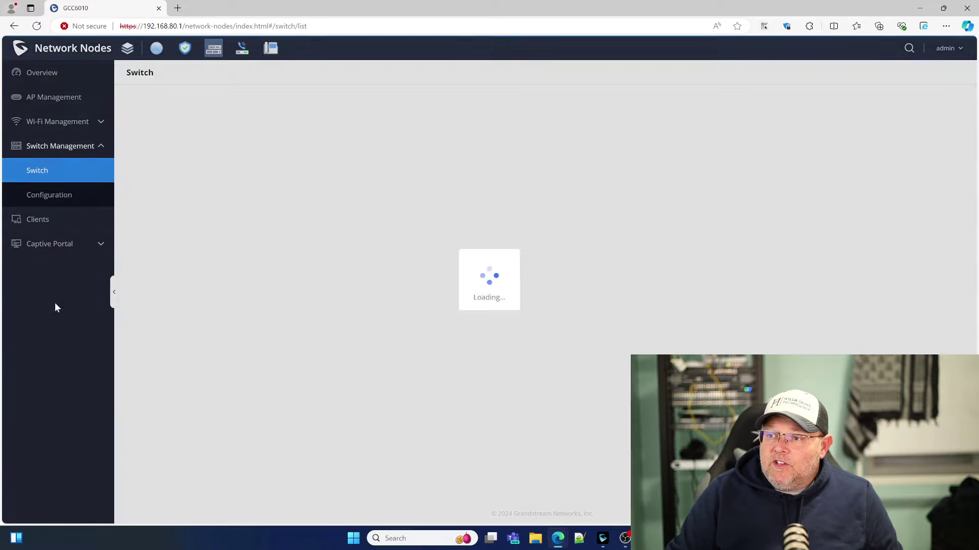
left_click(25, 198)
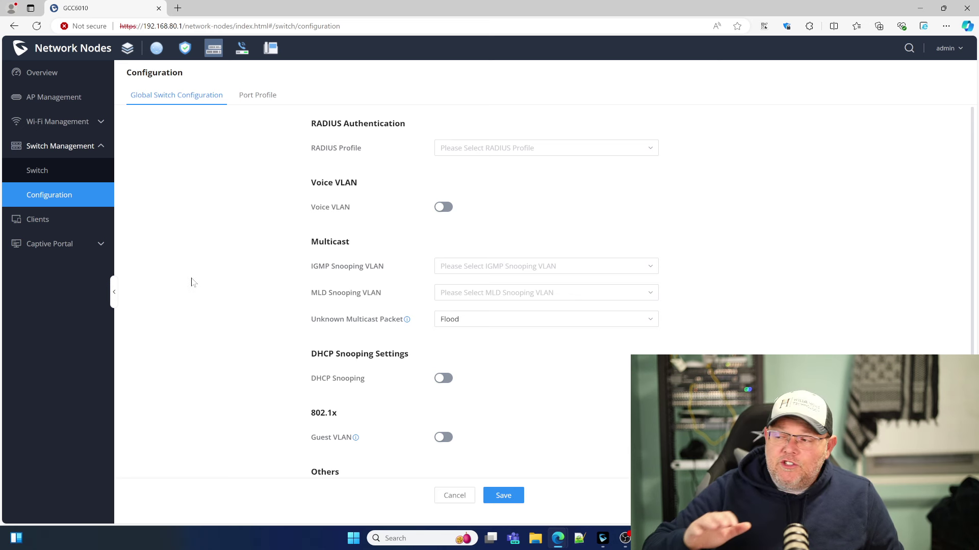
scroll(264, 225, "down", 1)
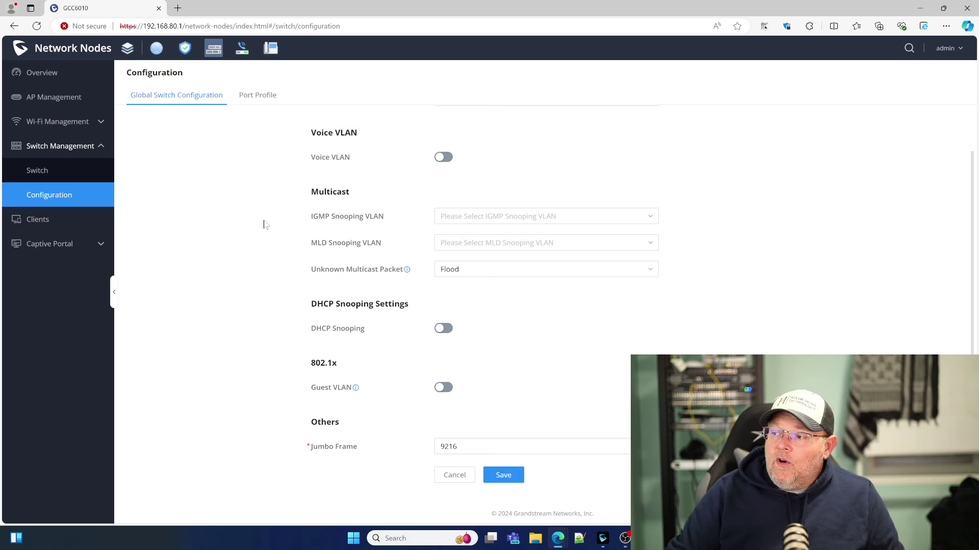
scroll(316, 255, "up", 1)
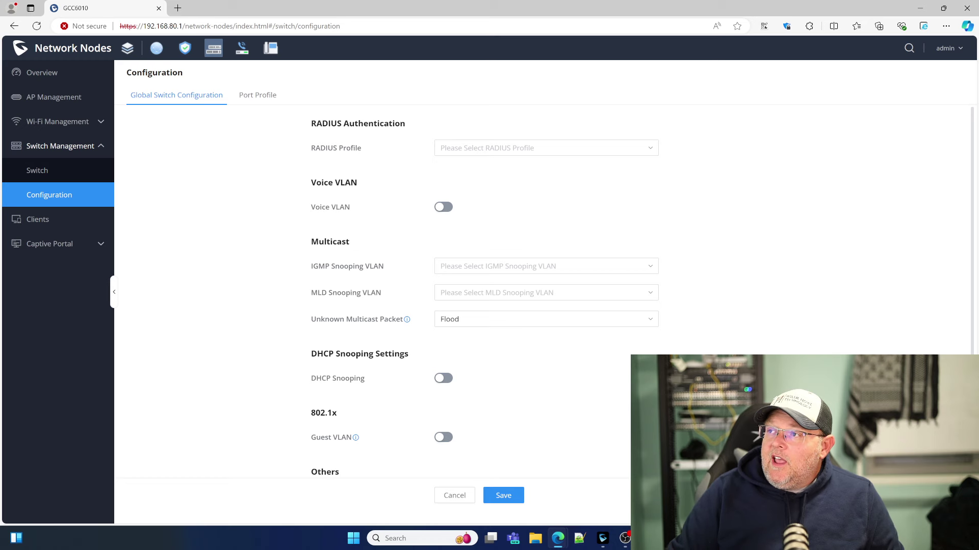
left_click(257, 96)
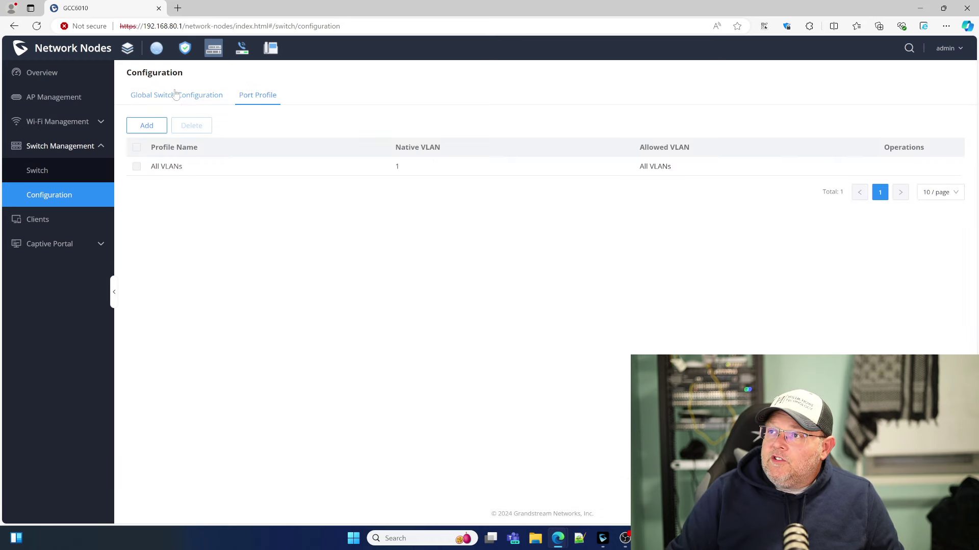
left_click(175, 95)
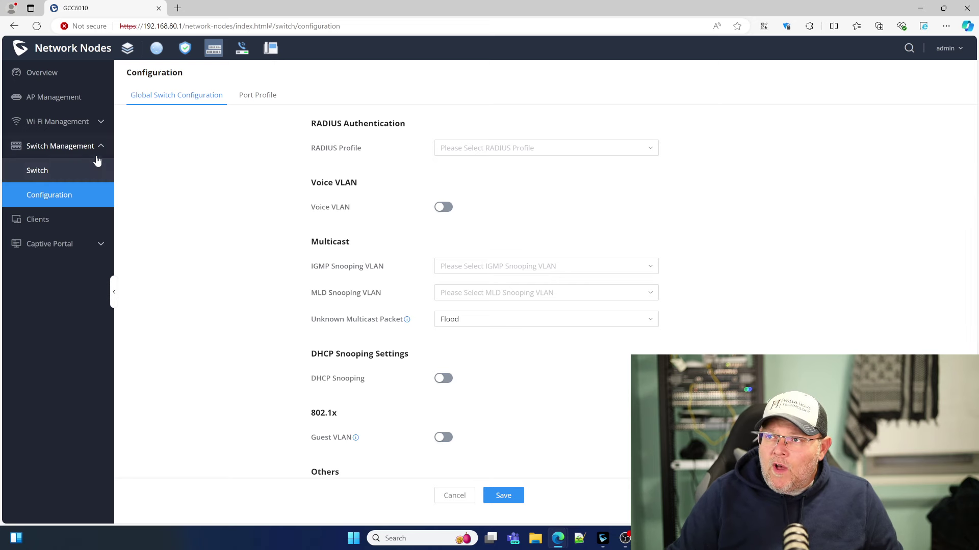
left_click(50, 77)
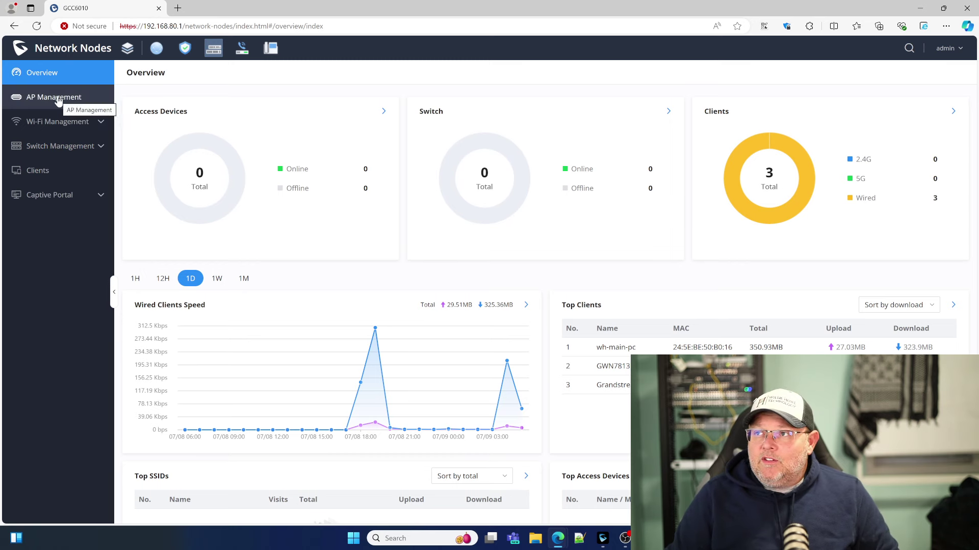
Add a new SSID named WH-Lab with Wi-Fi enabled.
left_click(68, 123)
left_click(38, 148)
left_click(521, 295)
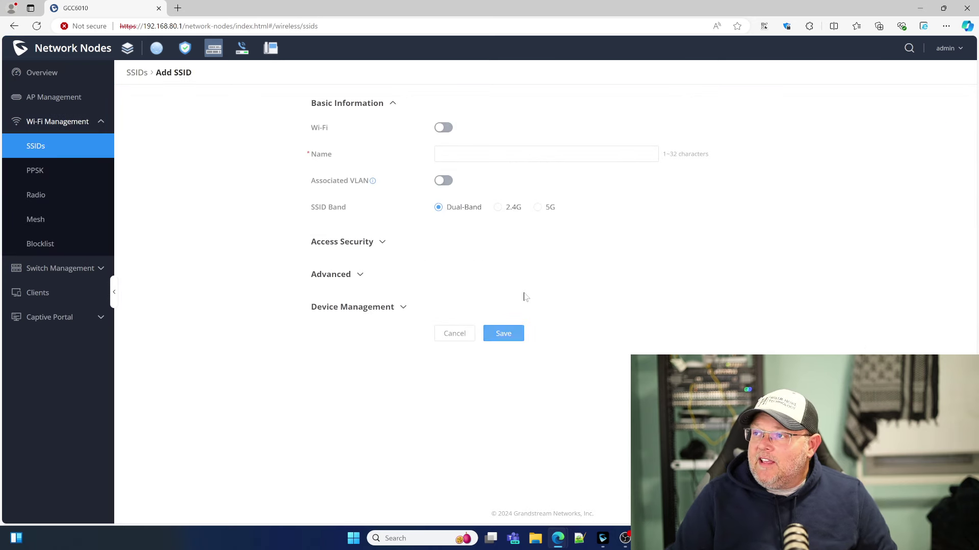
left_click(443, 128)
left_click(440, 154)
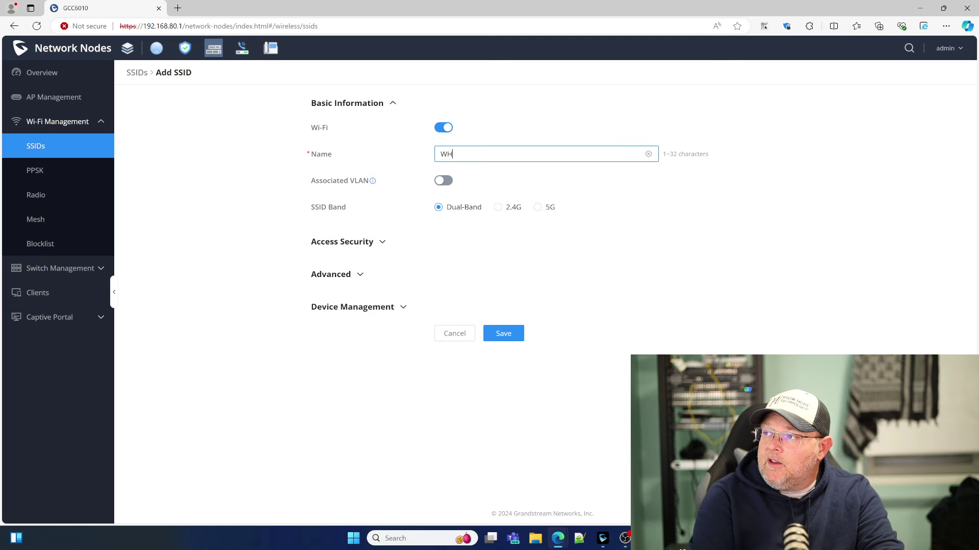
type("WH-Lab")
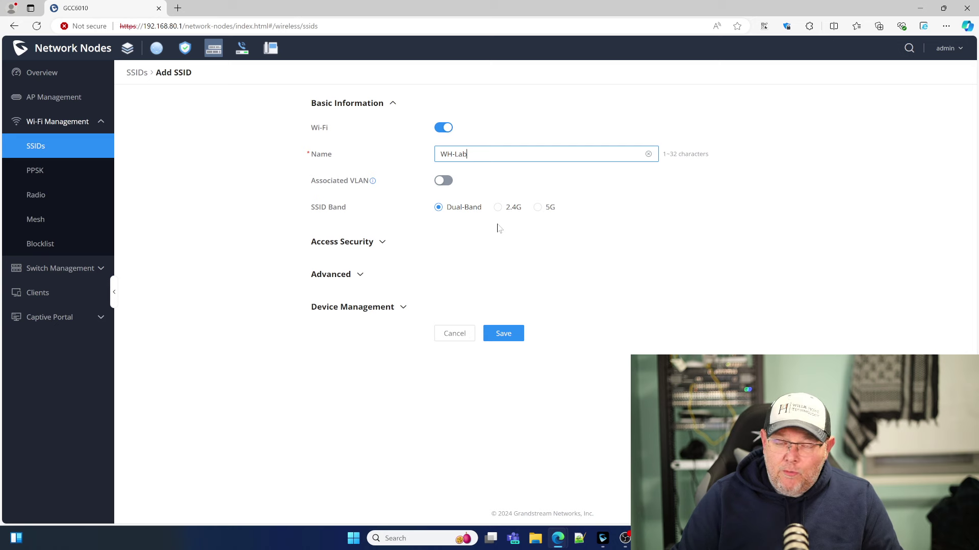
Enter the WPA2 shared key under Access Security and expand the advanced SSID settings.
left_click(369, 242)
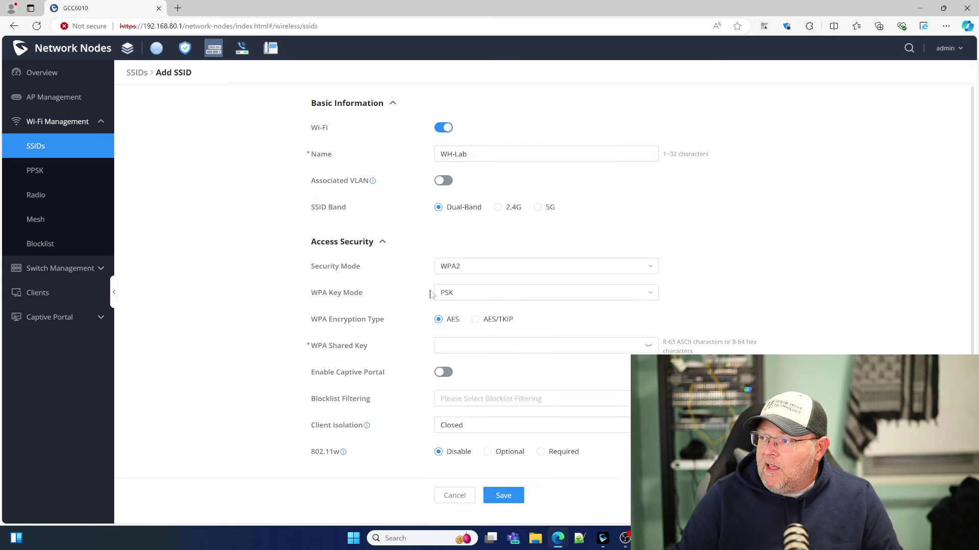
scroll(506, 204, "down", 2)
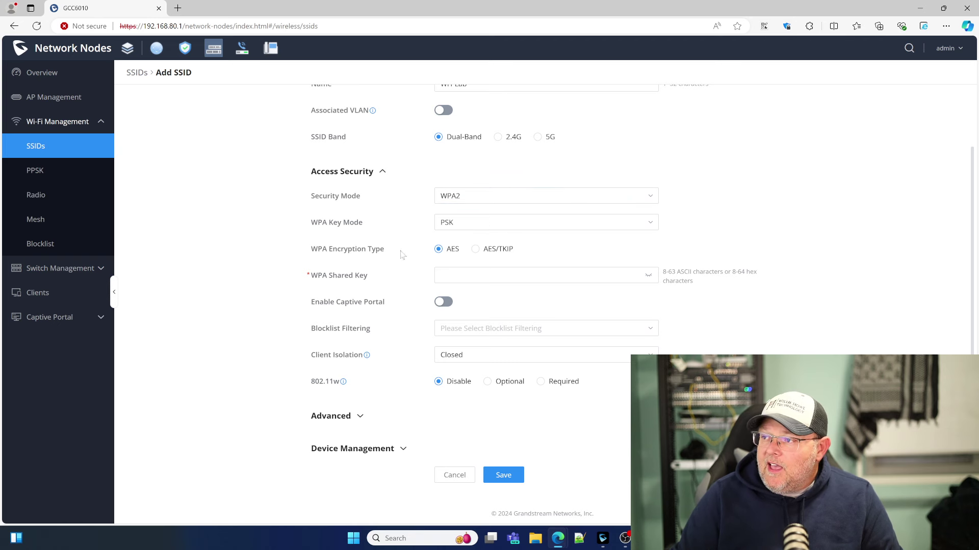
left_click(497, 282)
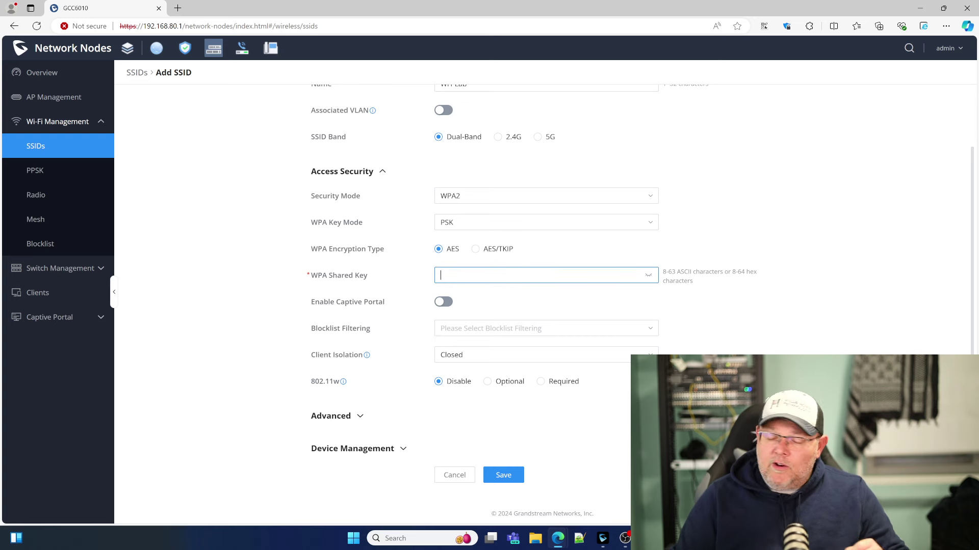
type("password1")
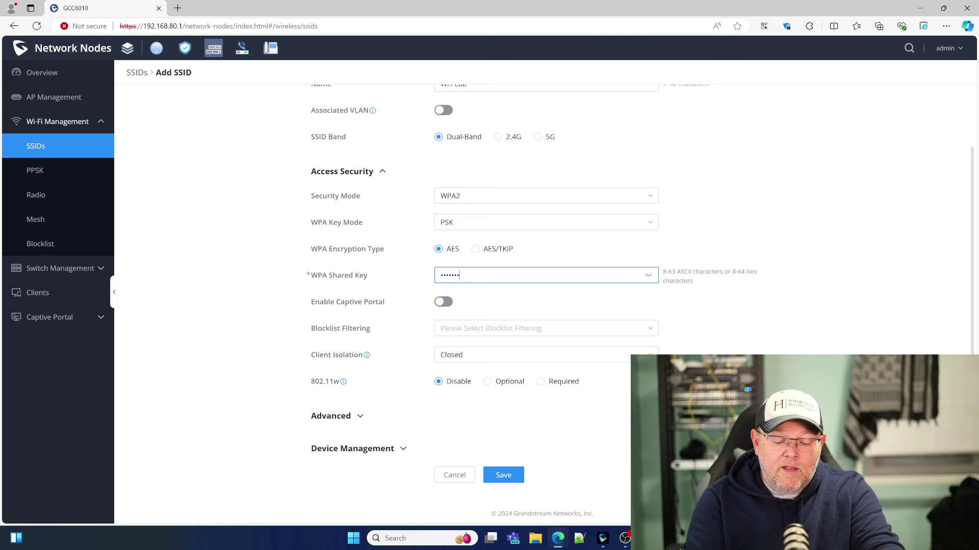
type("2")
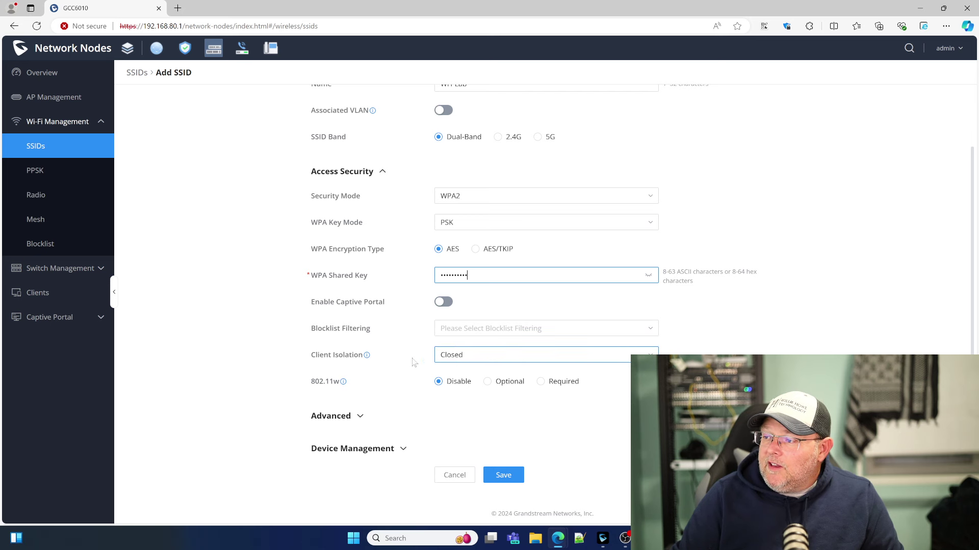
mouse_move(345, 387)
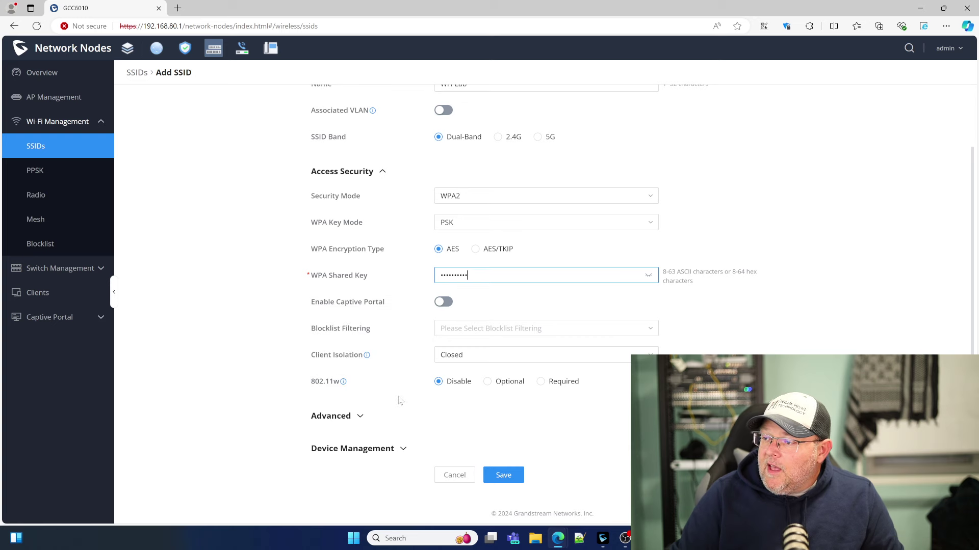
left_click(352, 416)
Enable Voice Enterprise, review the applied devices, and save the WH-Lab SSID.
scroll(393, 403, "down", 5)
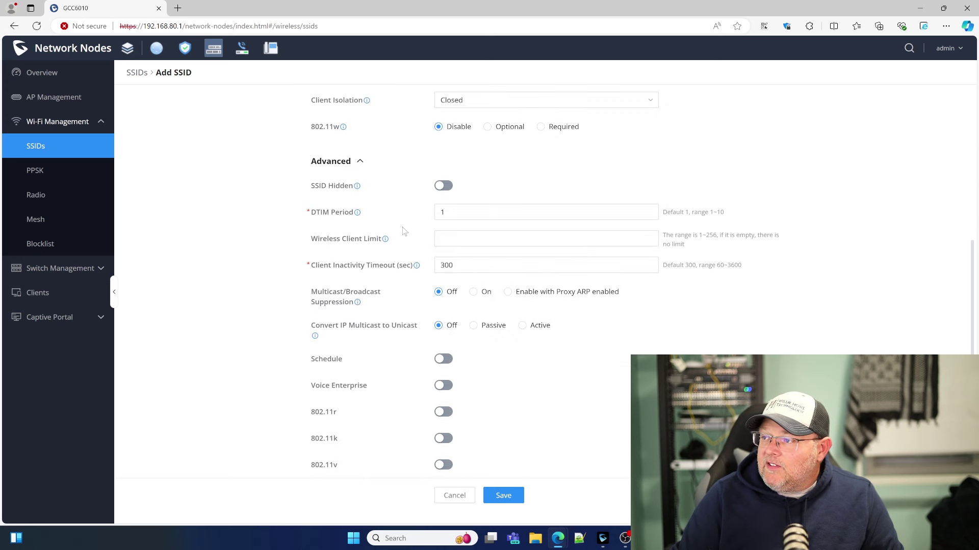
scroll(388, 347, "down", 2)
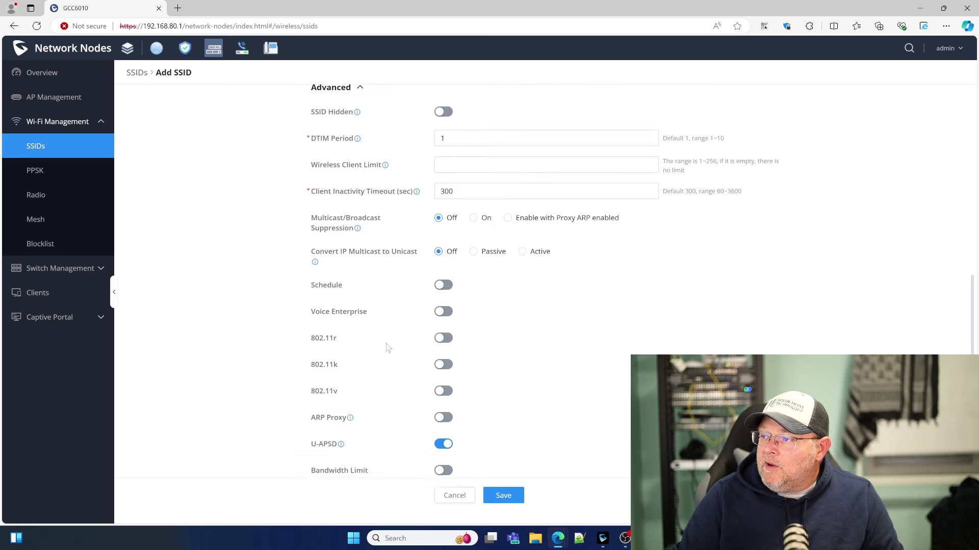
left_click(443, 285)
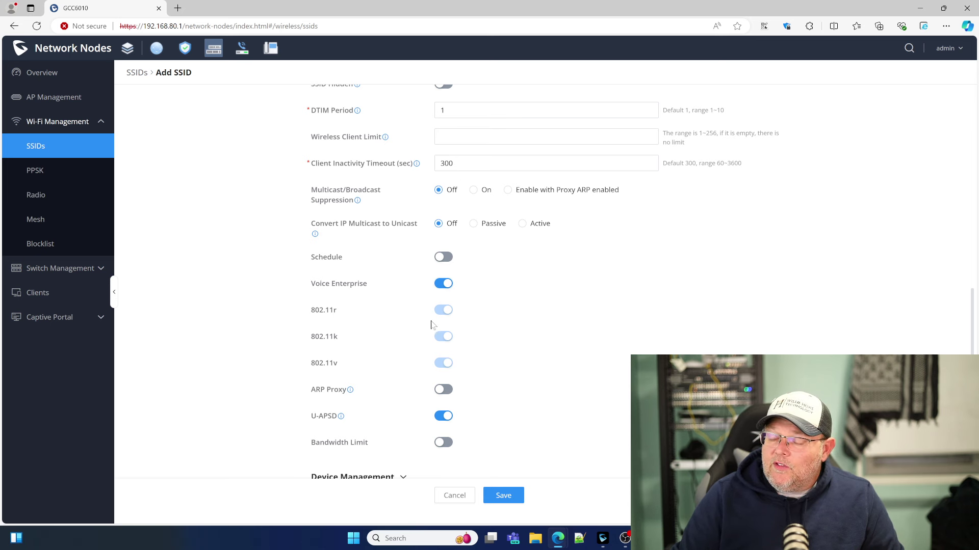
scroll(374, 351, "down", 1)
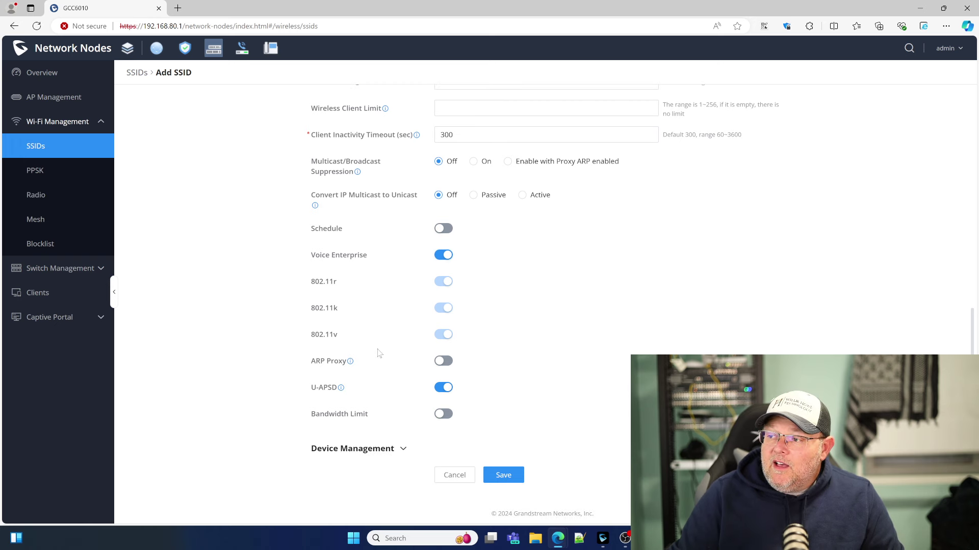
left_click(385, 453)
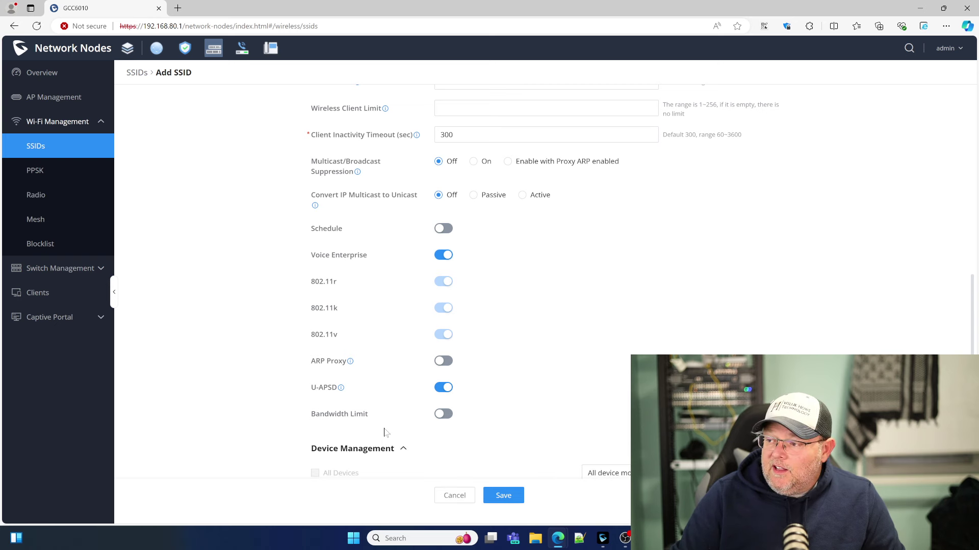
scroll(385, 431, "down", 3)
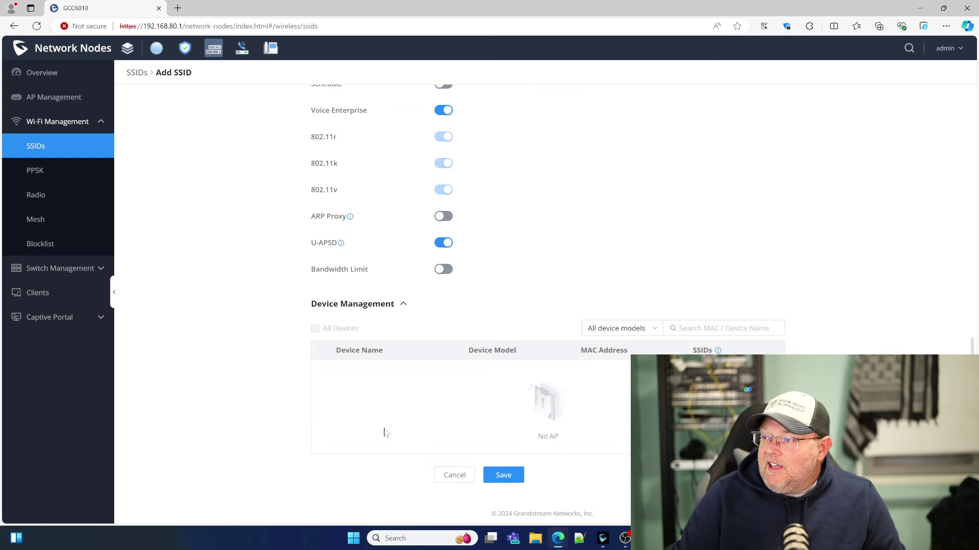
scroll(385, 432, "up", 10)
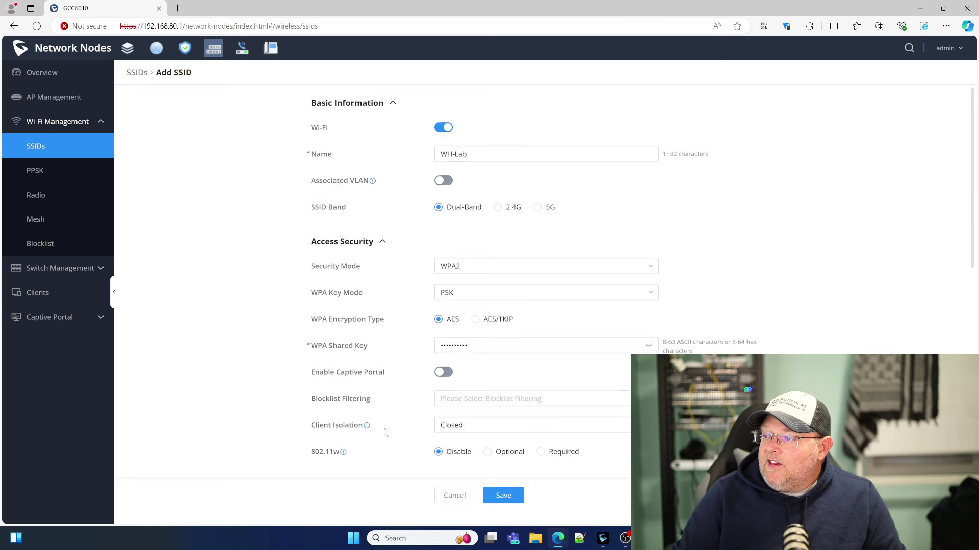
left_click(502, 497)
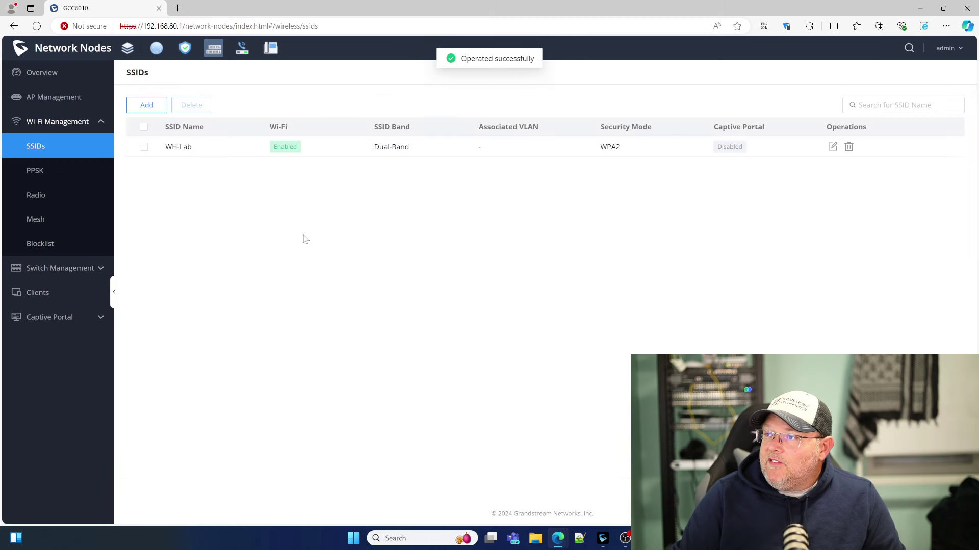
Set 2.4G radio power to Medium and enable its Wi-Fi 5 Compatible Mode.
left_click(39, 195)
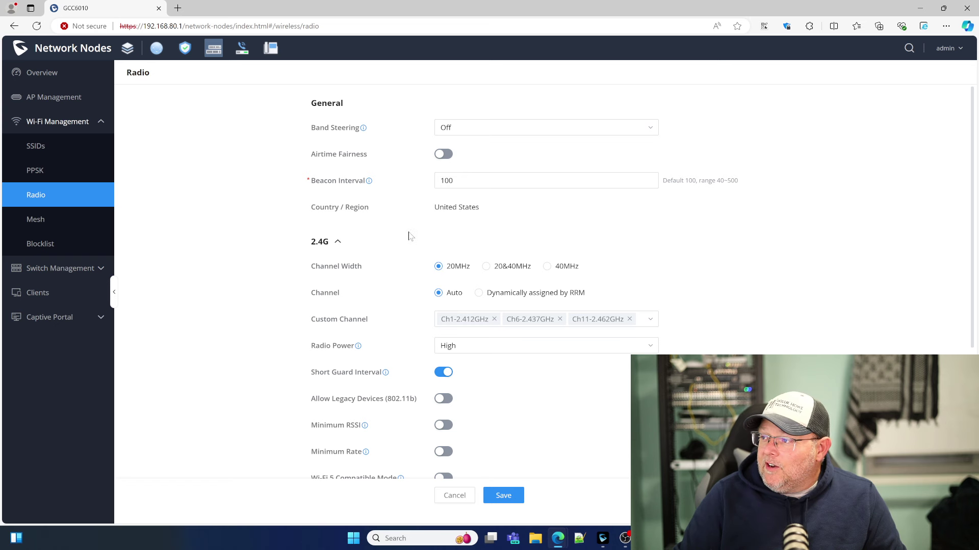
scroll(383, 286, "down", 1)
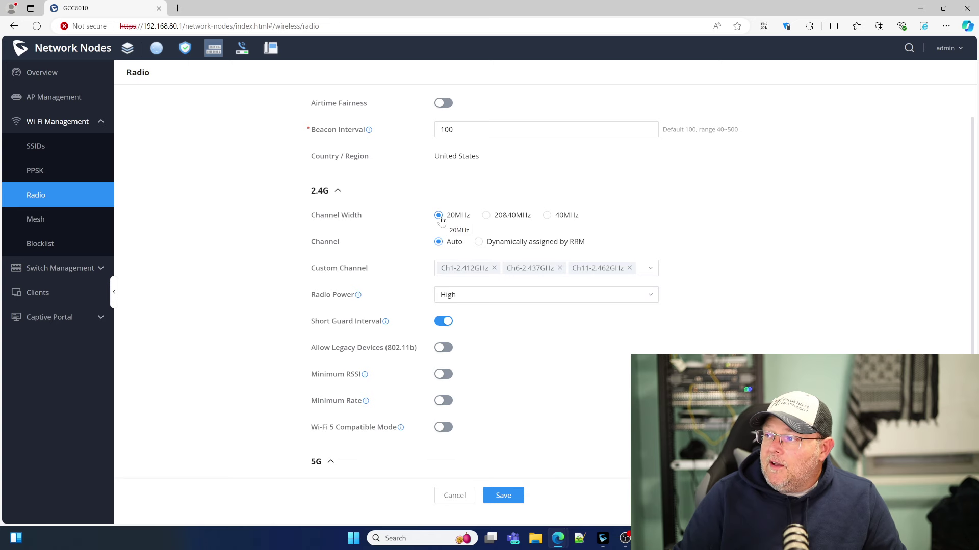
scroll(384, 299, "down", 2)
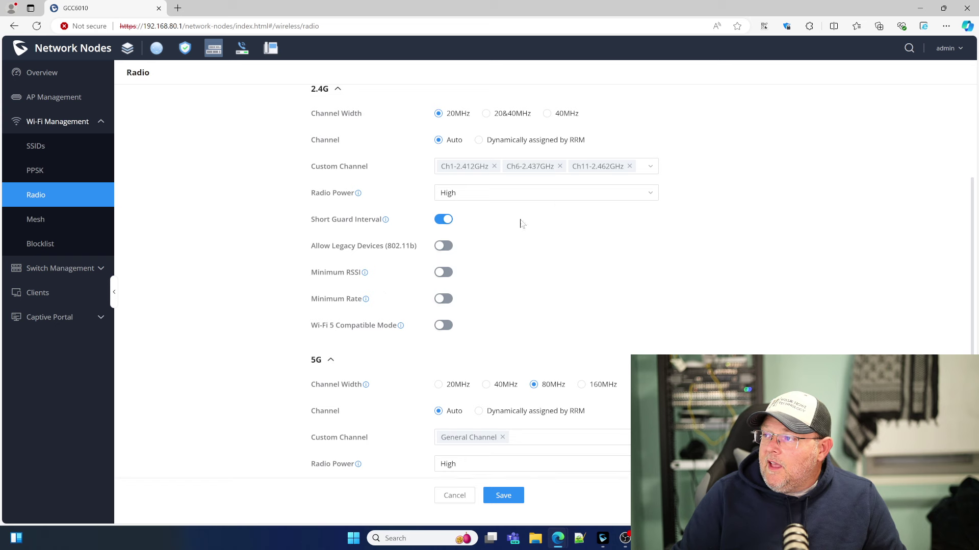
scroll(525, 273, "up", 1)
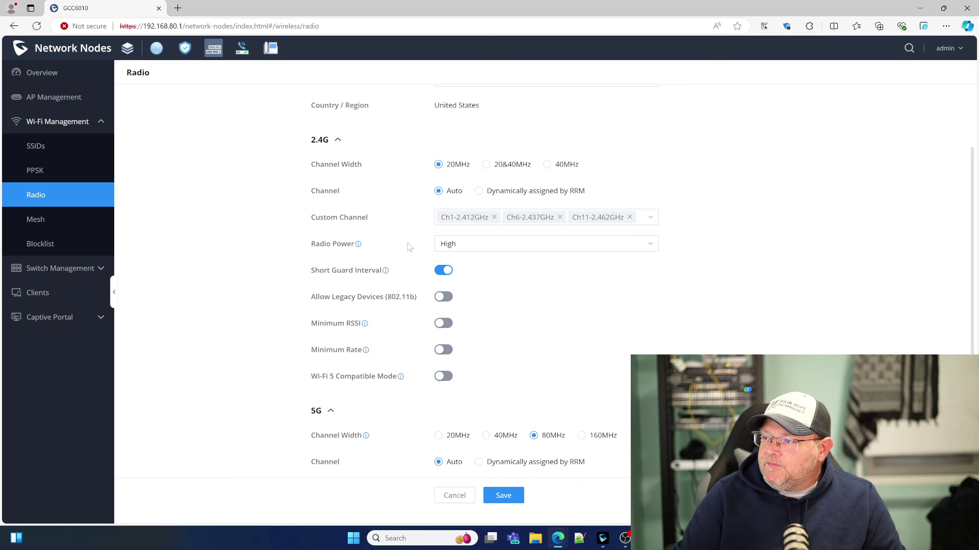
scroll(343, 203, "down", 1)
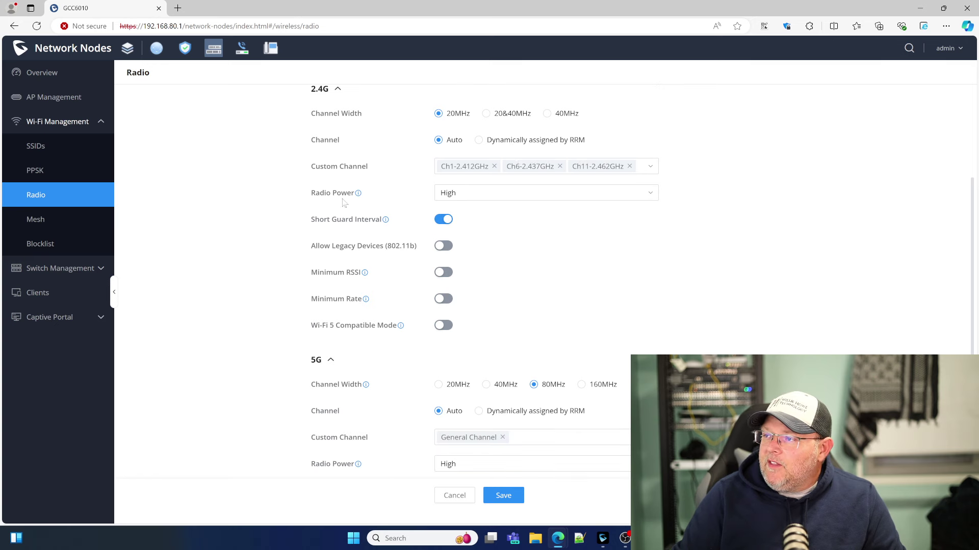
left_click(468, 194)
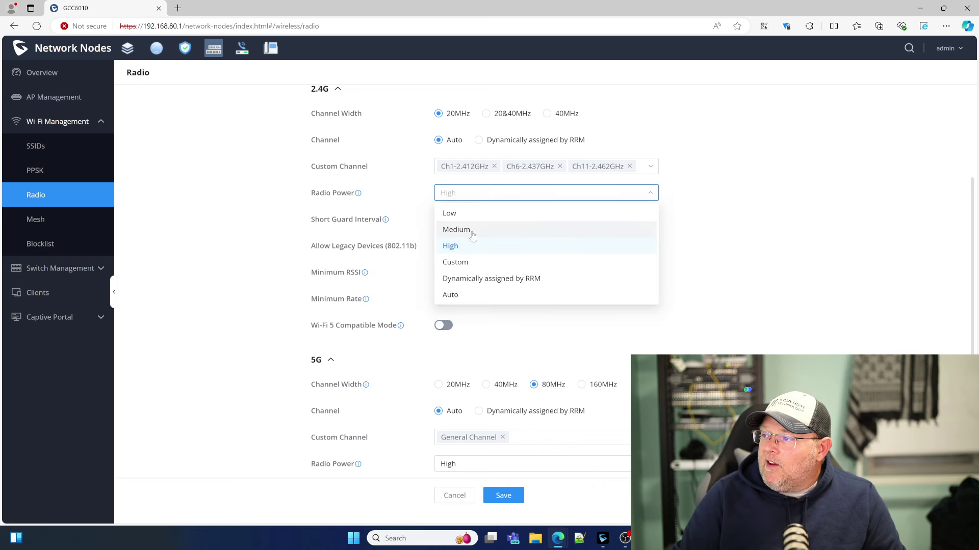
left_click(472, 230)
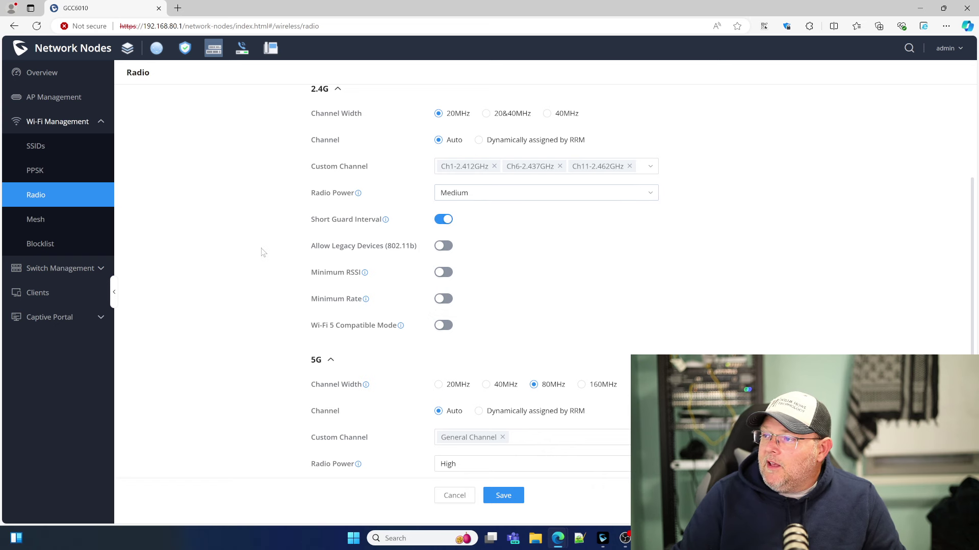
scroll(263, 253, "down", 1)
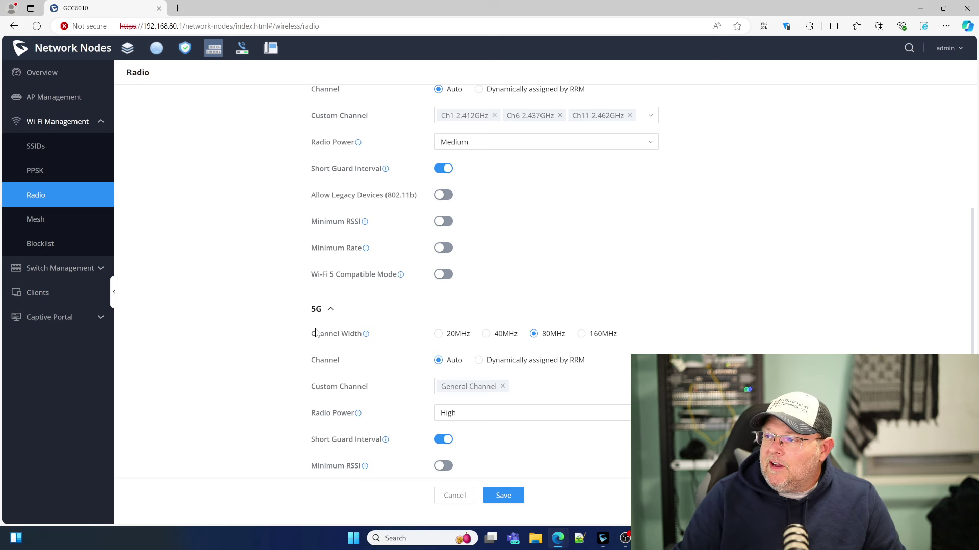
left_click(444, 275)
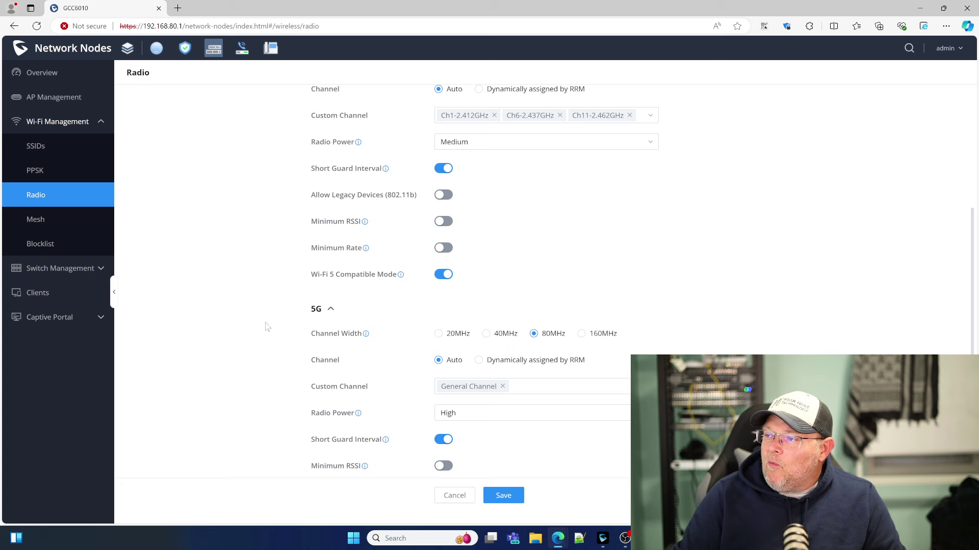
Set 5G to 40MHz width, Medium power, Wi-Fi 5 Compatible Mode on, and save.
scroll(272, 329, "down", 2)
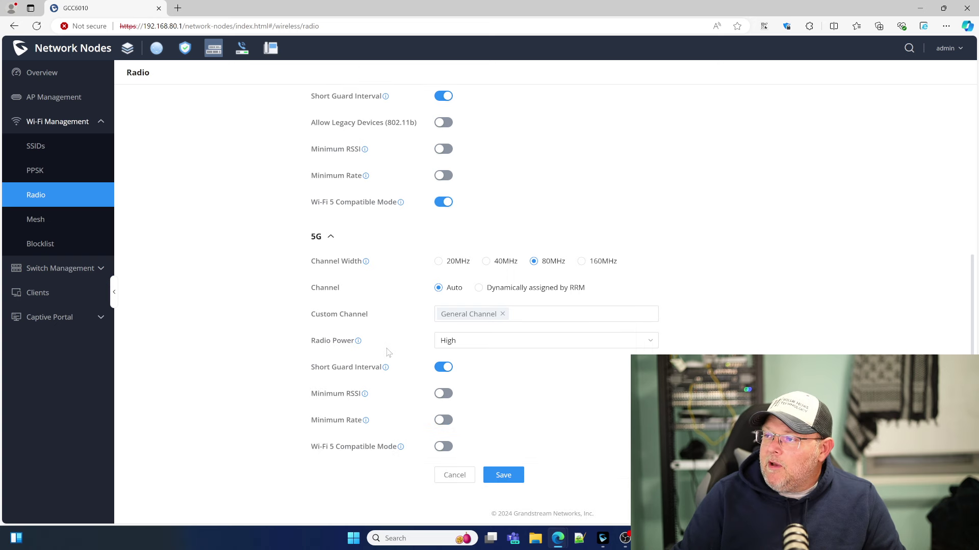
left_click(486, 261)
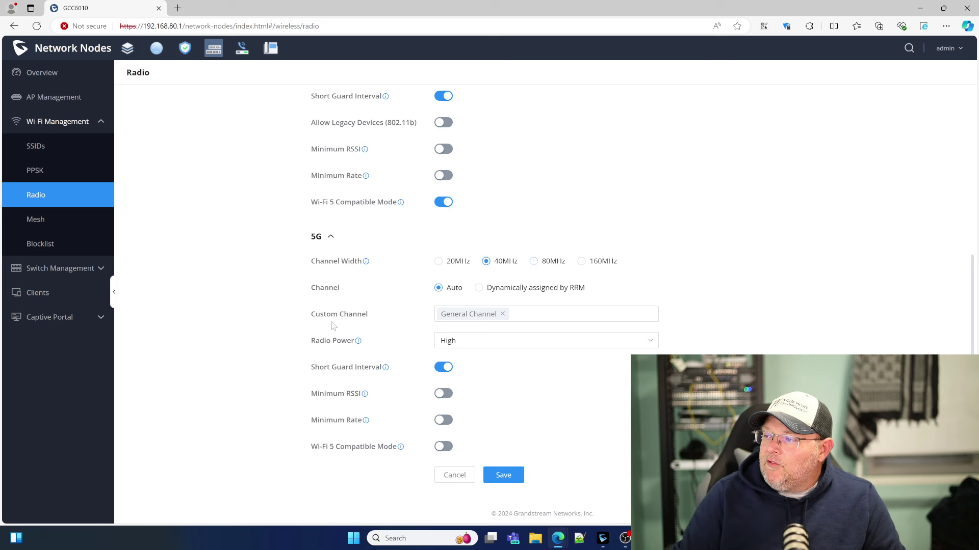
left_click(467, 345)
left_click(476, 376)
left_click(444, 446)
left_click(503, 474)
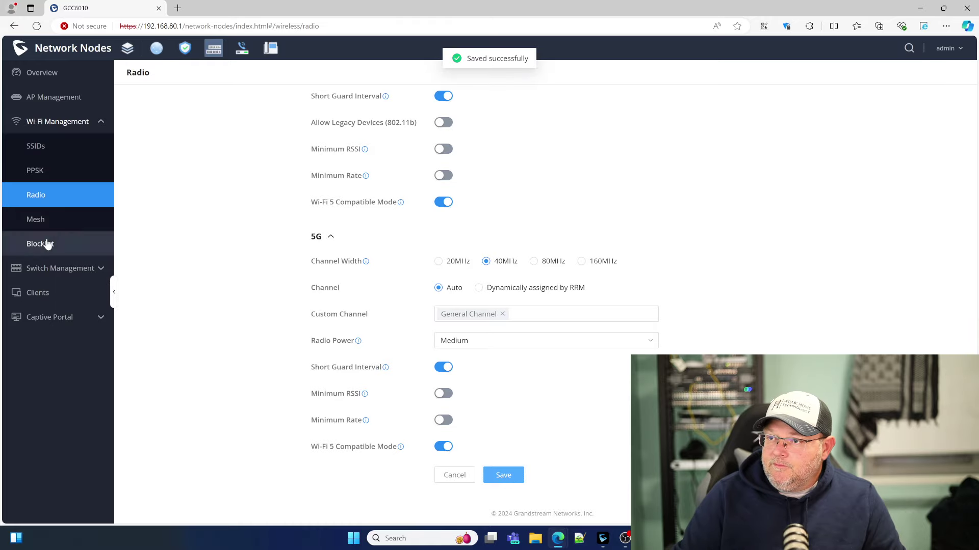
Browse the Global Switch Configuration settings, then go to AP Management.
left_click(53, 268)
left_click(39, 294)
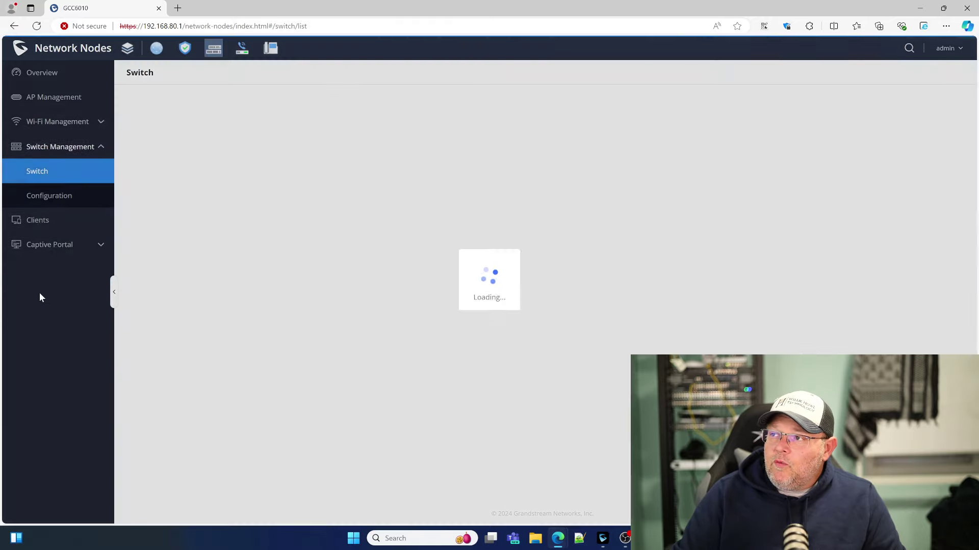
left_click(56, 198)
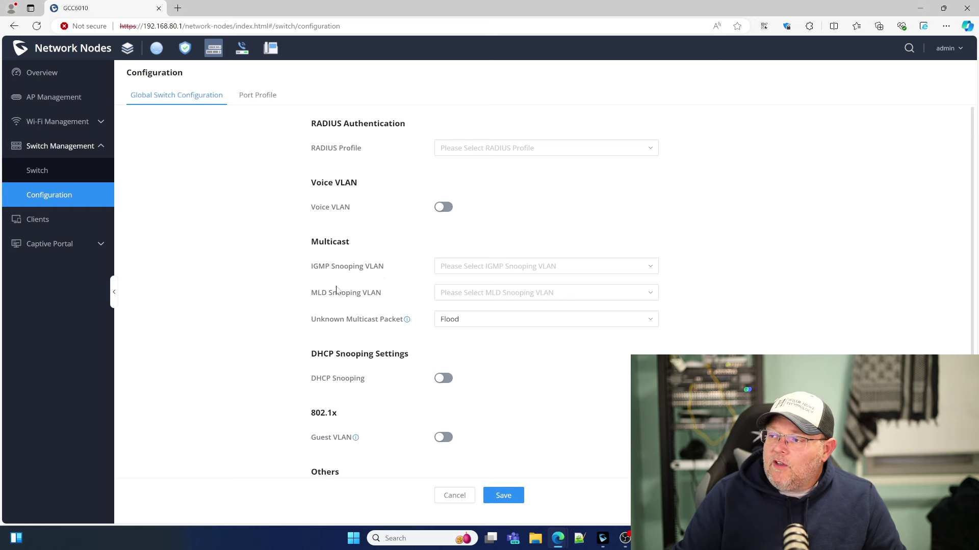
scroll(337, 289, "down", 2)
scroll(336, 289, "up", 2)
scroll(342, 291, "down", 2)
scroll(343, 291, "up", 1)
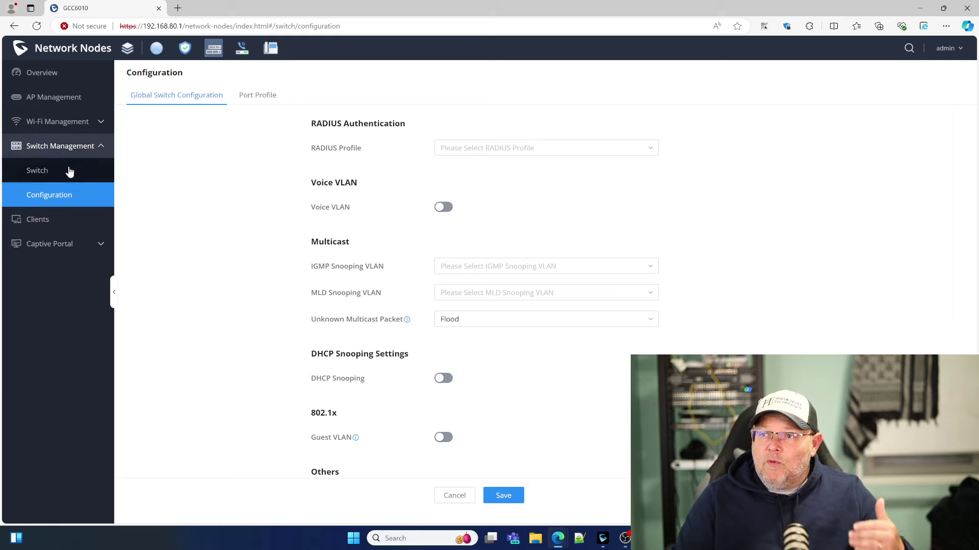
left_click(62, 98)
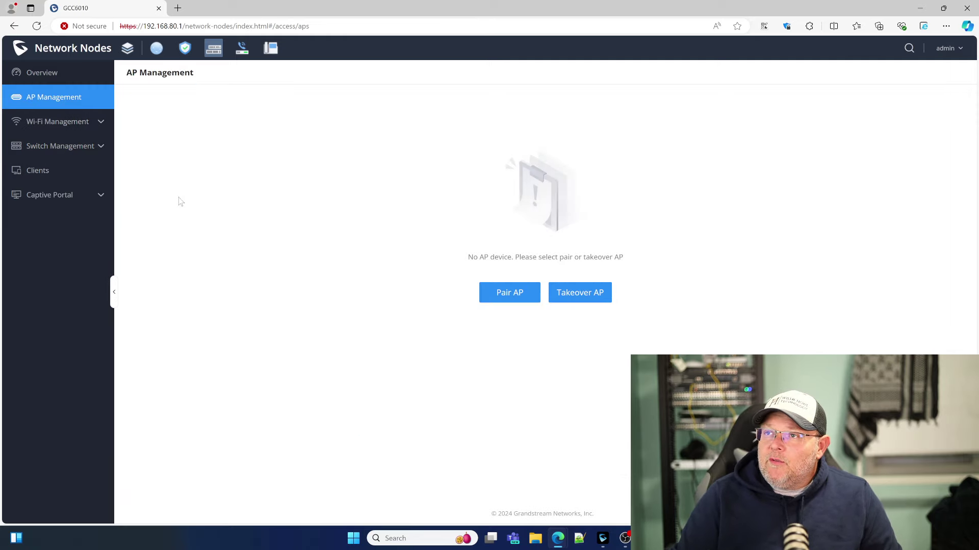
Pair the GWN7661 access point so it lists at 192.168.80.164 with firmware 1.0.25.33.
left_click(60, 74)
left_click(60, 96)
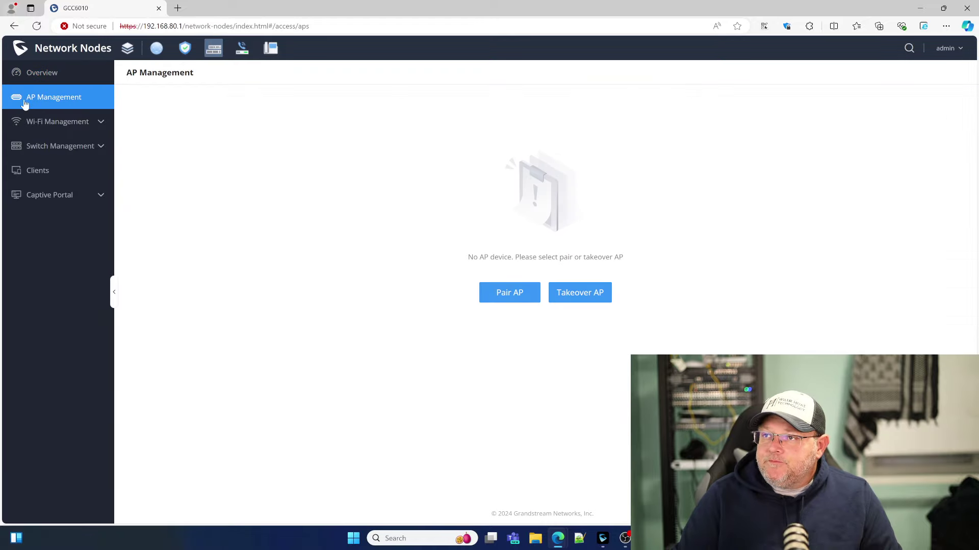
left_click(509, 296)
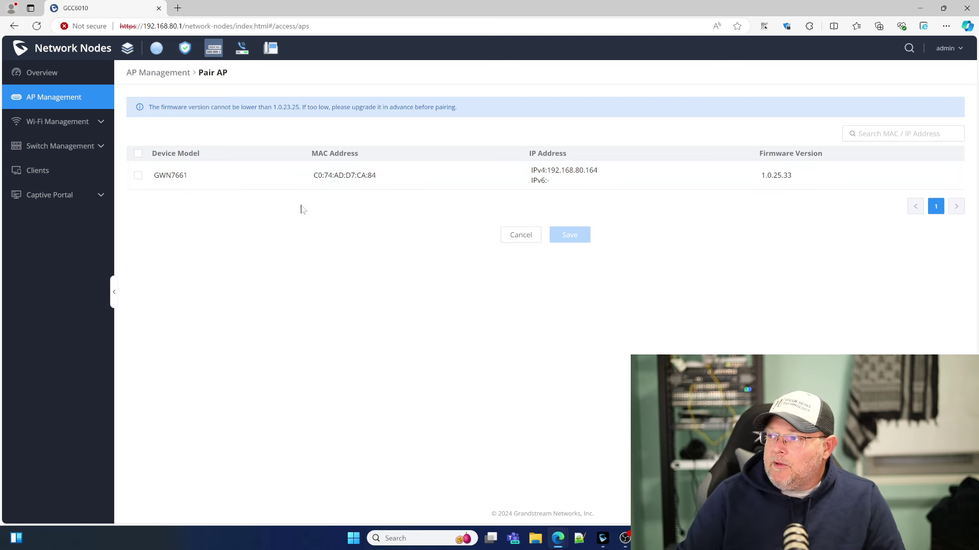
left_click(138, 176)
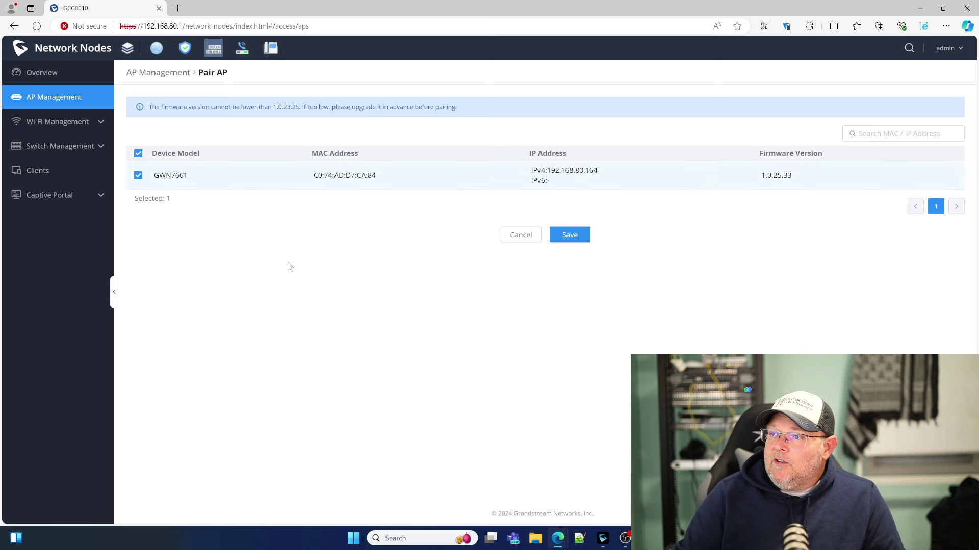
left_click(570, 236)
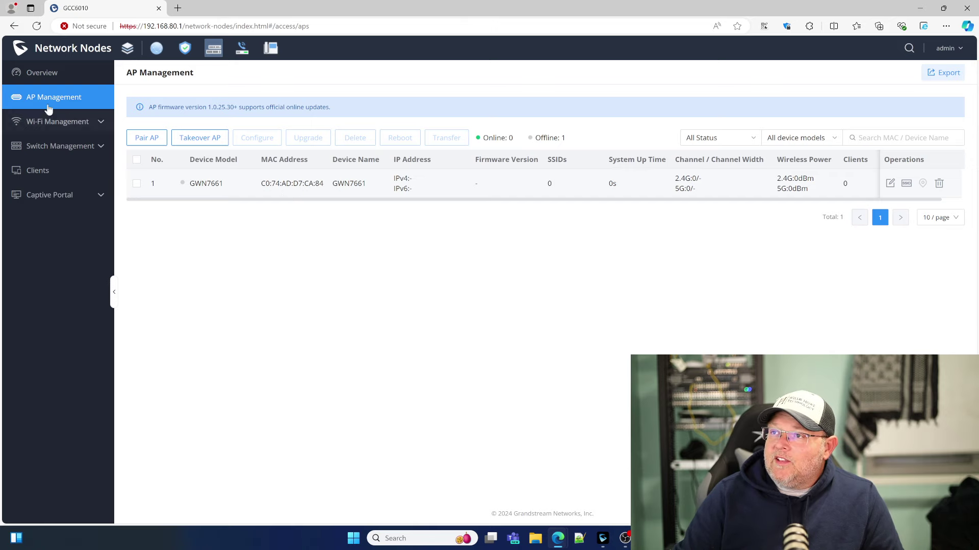
left_click(22, 73)
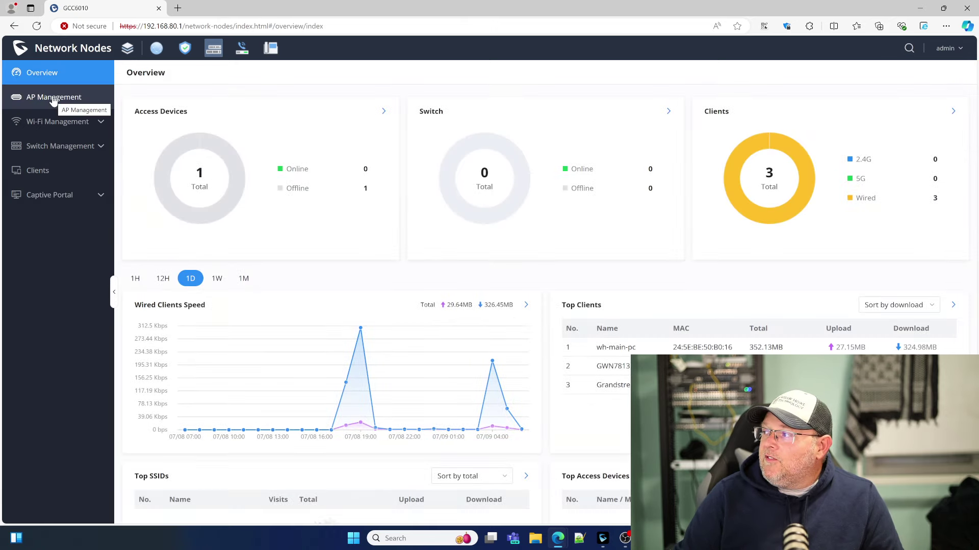
left_click(53, 98)
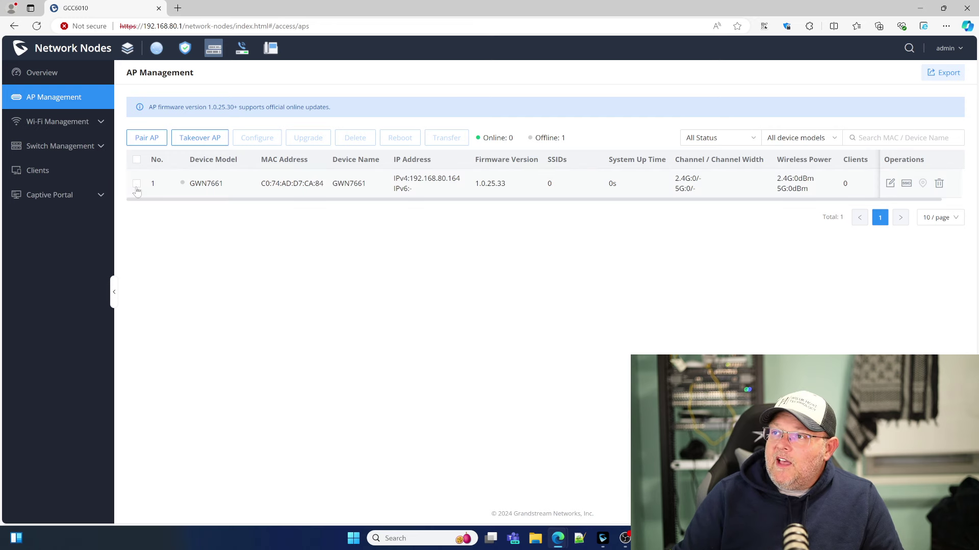
Take over the GWN7813P switch using its login password, then return to AP Management.
left_click(75, 146)
left_click(42, 175)
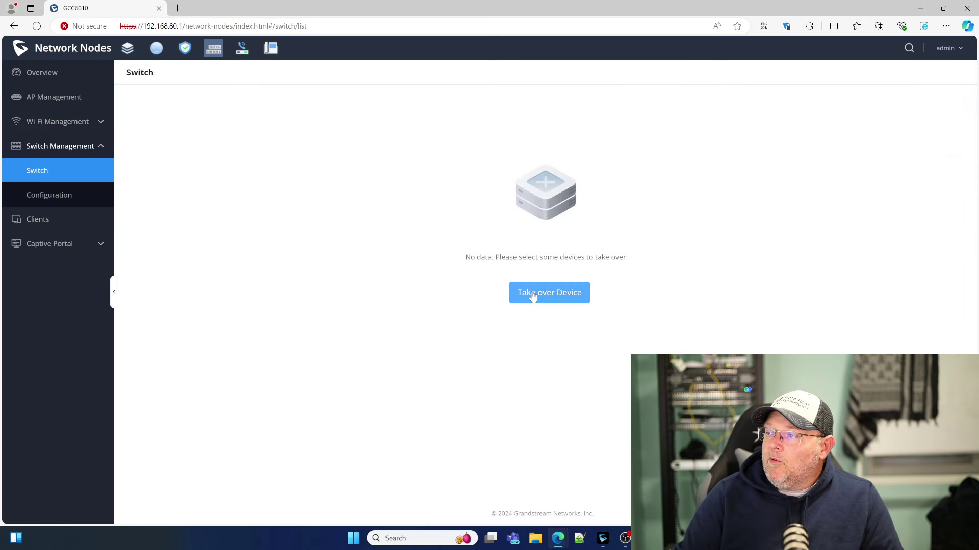
left_click(533, 297)
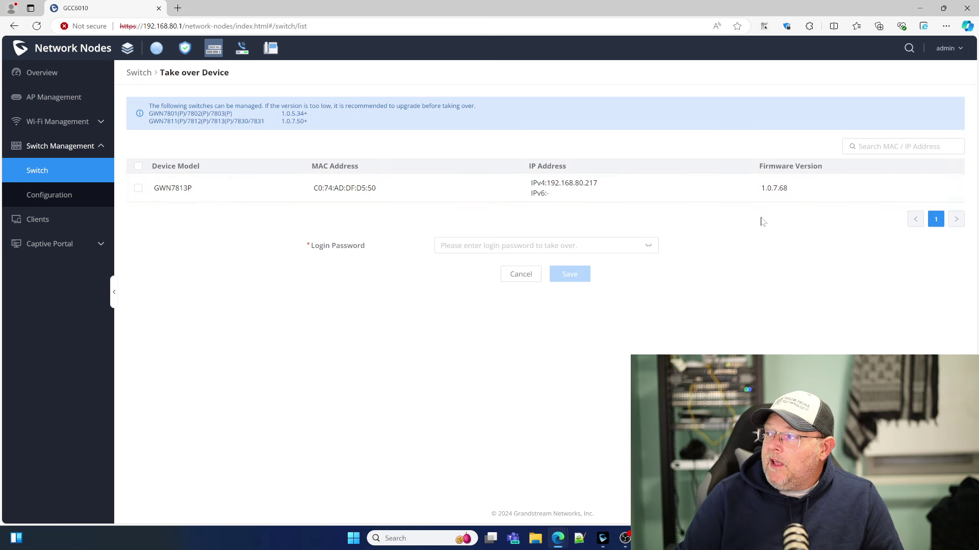
left_click(138, 188)
left_click(510, 245)
type("******")
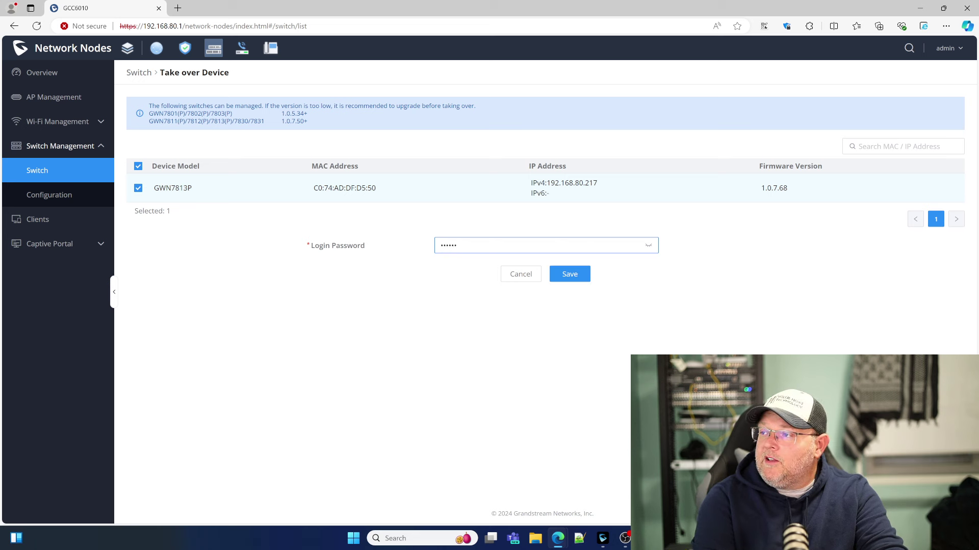
key("BackSpace")
key("BackSpace")
key("BackSpace")
key("BackSpace")
key("BackSpace")
key("BackSpace")
key("BackSpace")
type("*********")
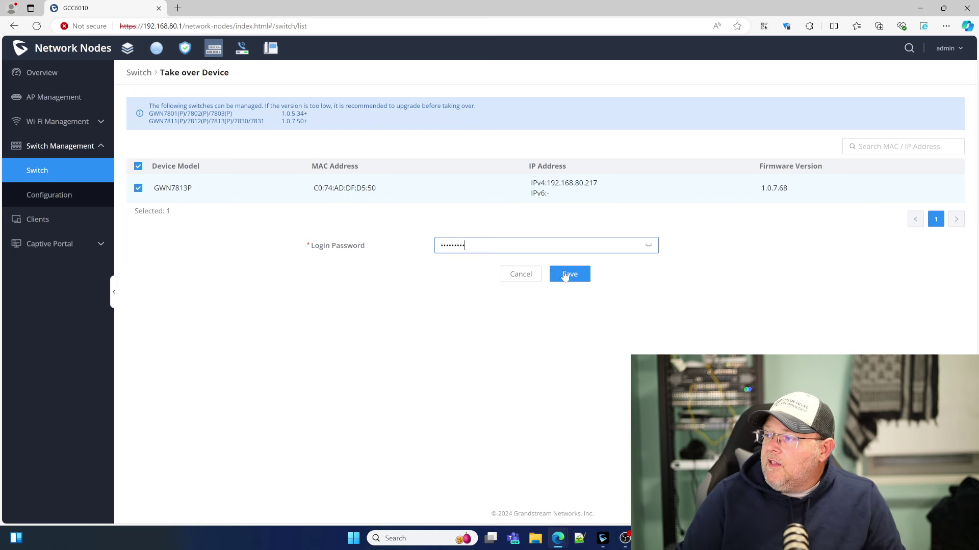
left_click(570, 275)
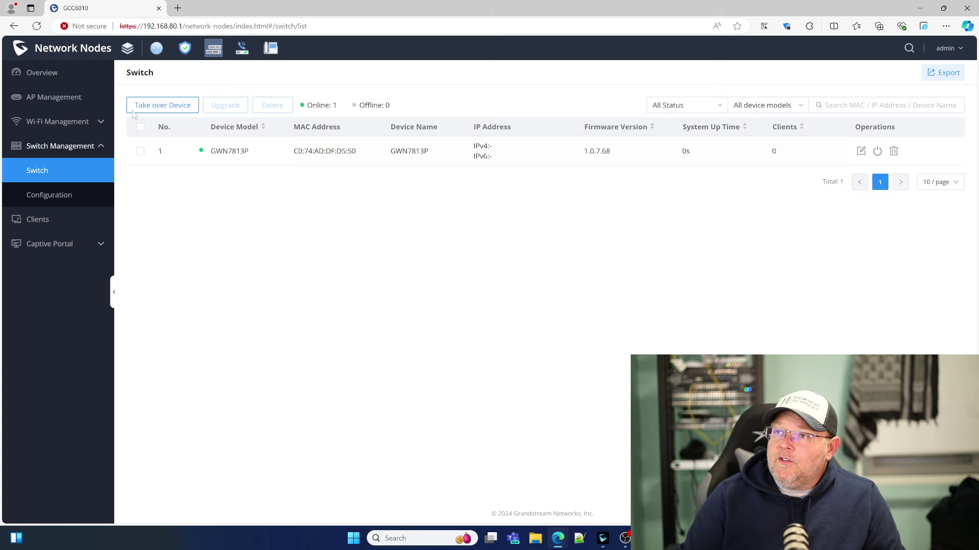
left_click(51, 97)
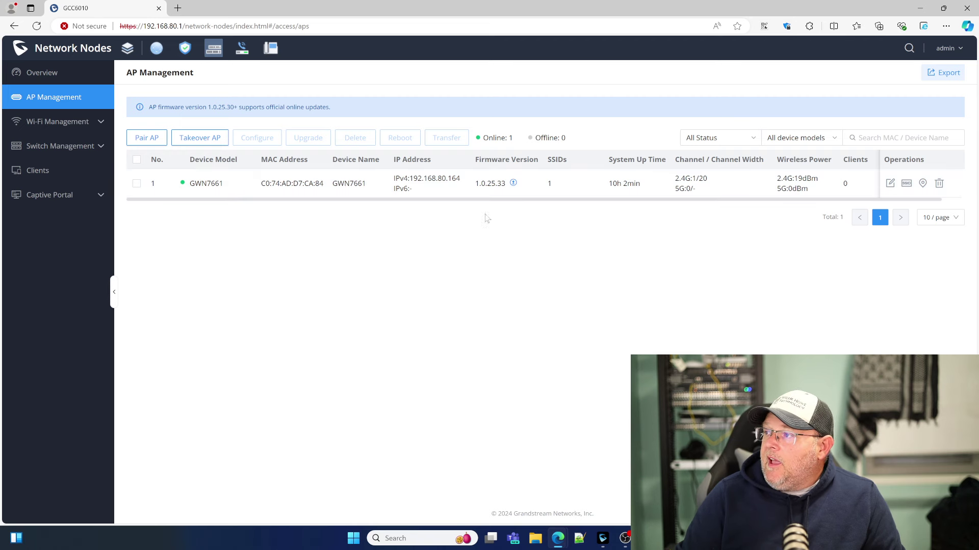
mouse_move(513, 185)
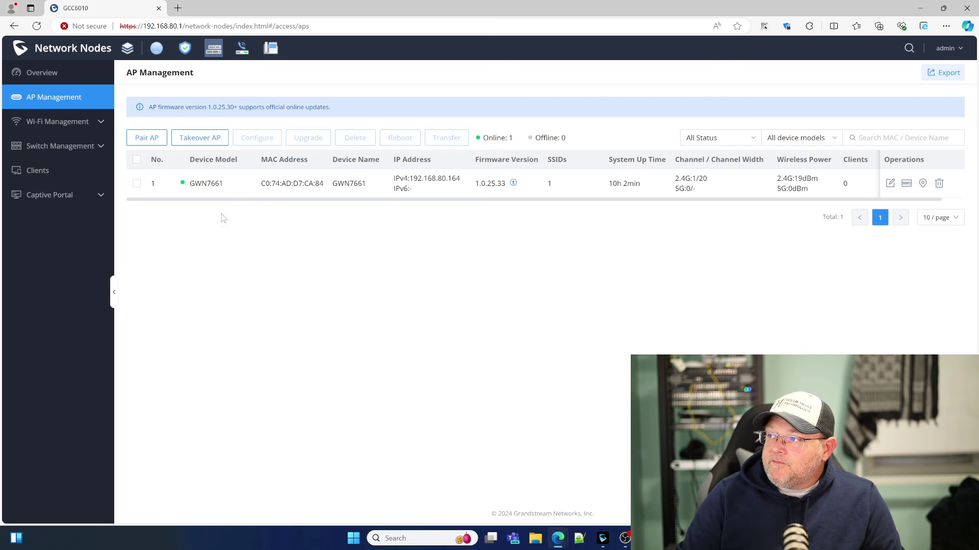
Open the GWN7813P switch's details and view its performance and per-port PoE status.
left_click(64, 146)
left_click(51, 168)
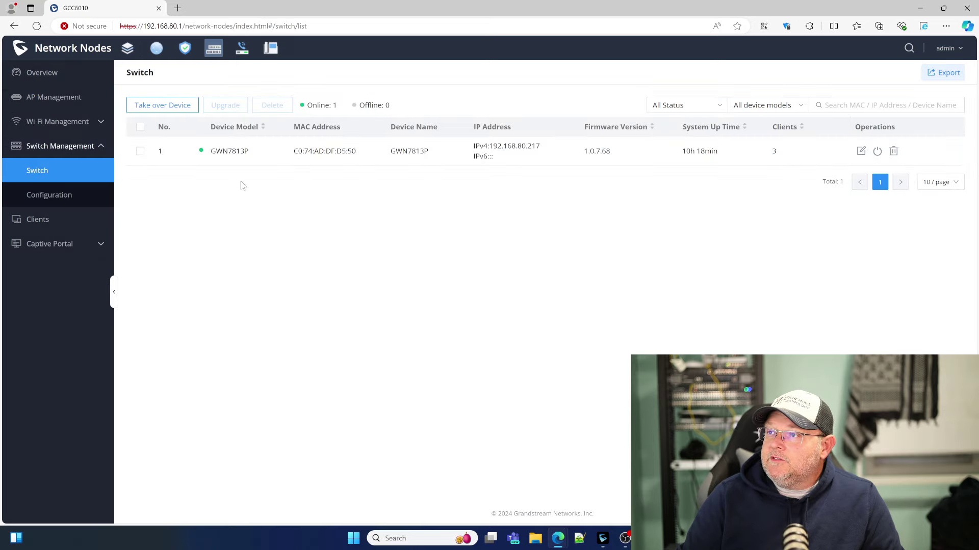
left_click(281, 150)
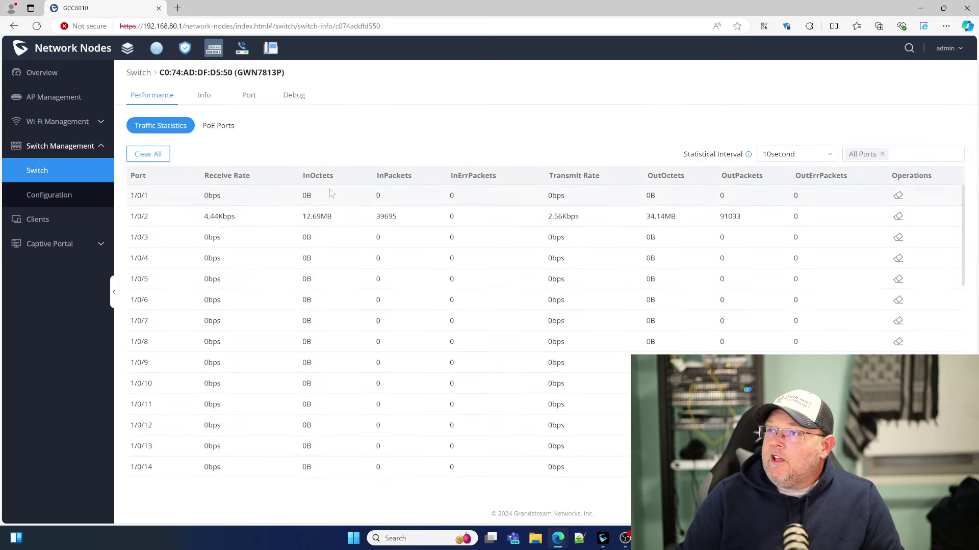
scroll(289, 261, "down", 1)
scroll(289, 261, "down", 5)
scroll(287, 258, "up", 8)
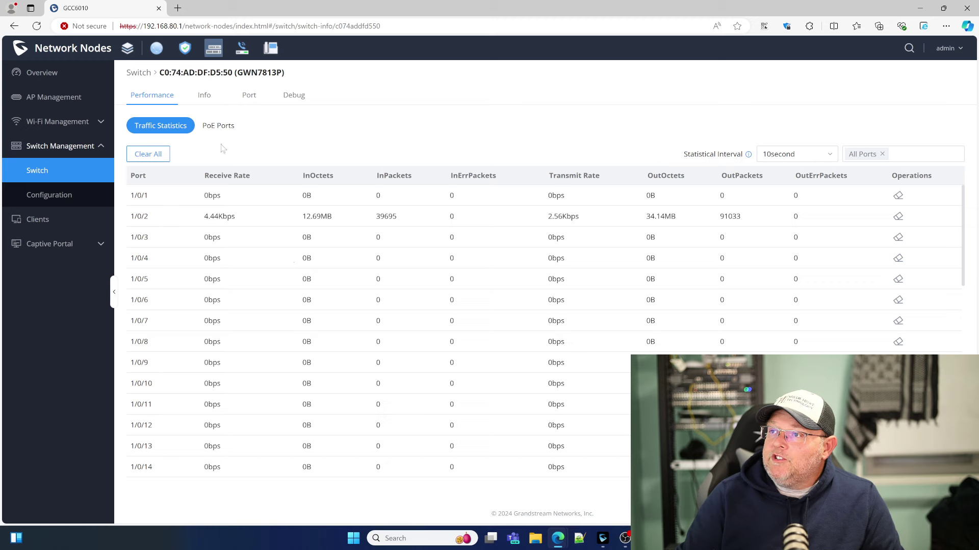
left_click(218, 126)
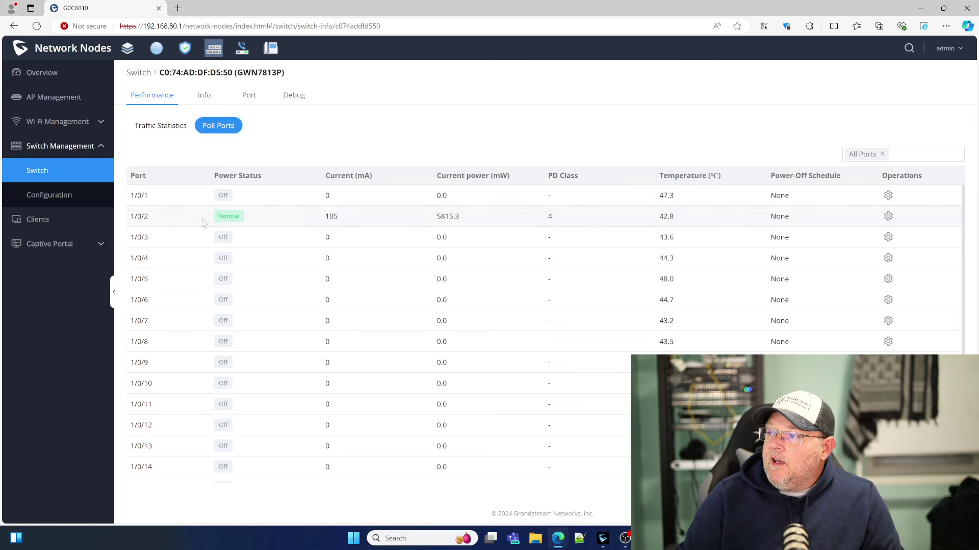
Expand the full device information and PoE power supply details on the Info tab.
left_click(203, 99)
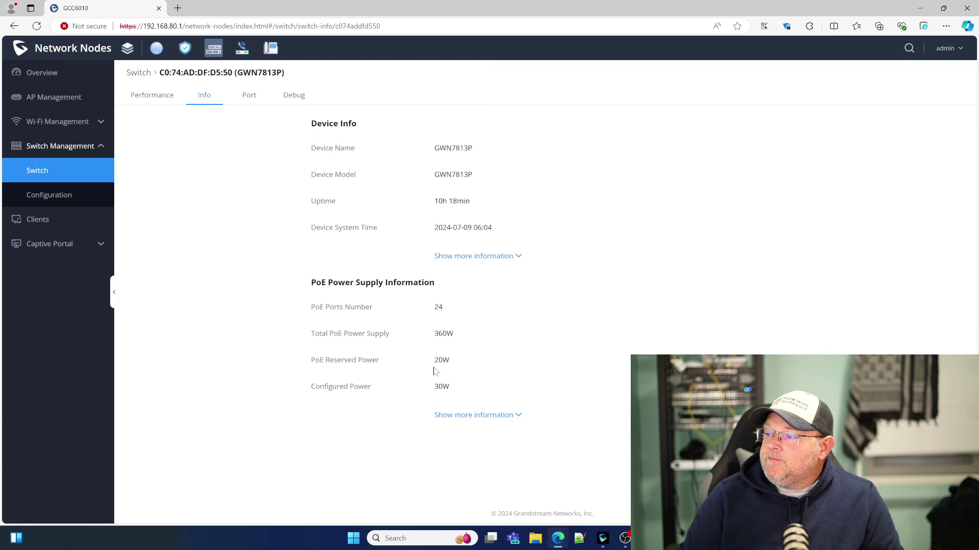
left_click(488, 260)
scroll(329, 275, "down", 6)
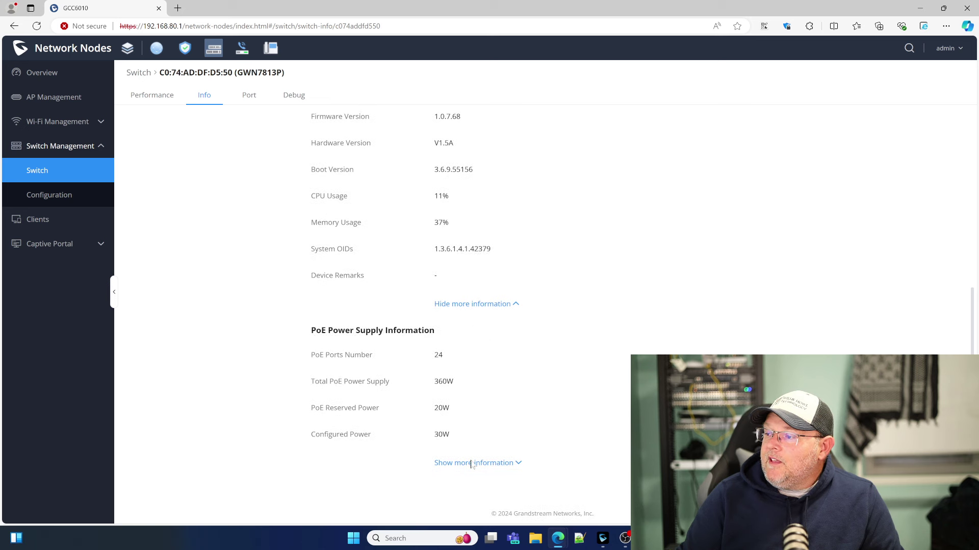
left_click(472, 463)
scroll(300, 382, "down", 4)
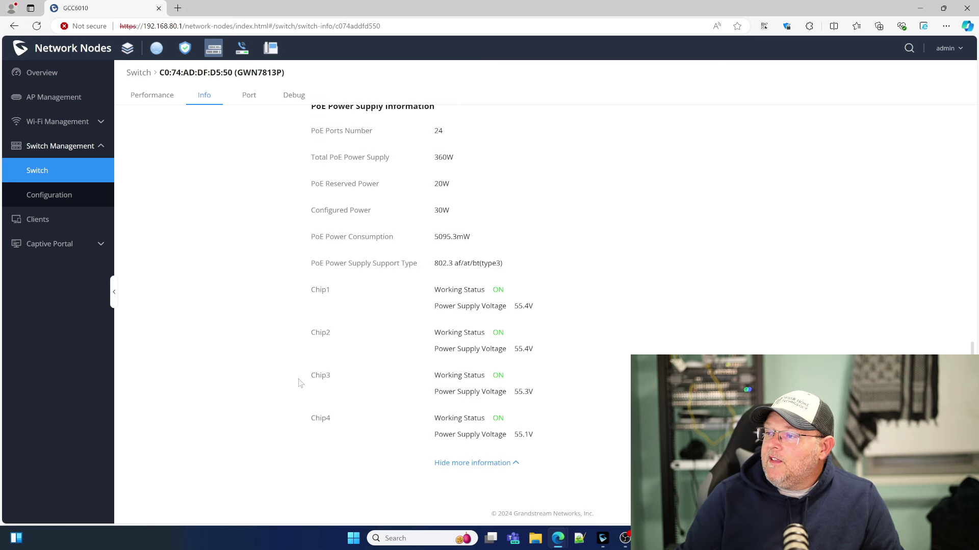
scroll(306, 382, "up", 12)
Open port 1's settings and check the Port Profile list, keeping All VLANs.
left_click(249, 97)
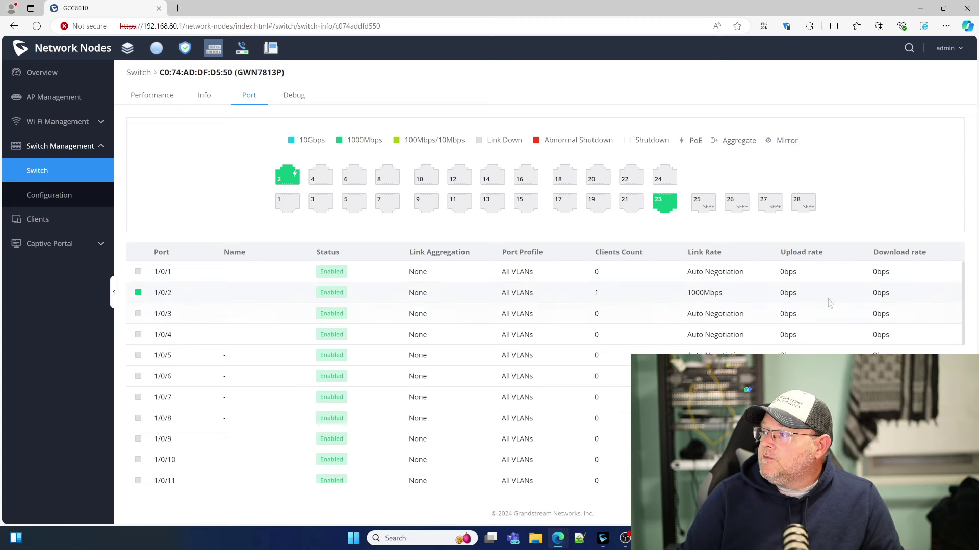
scroll(255, 351, "down", 6)
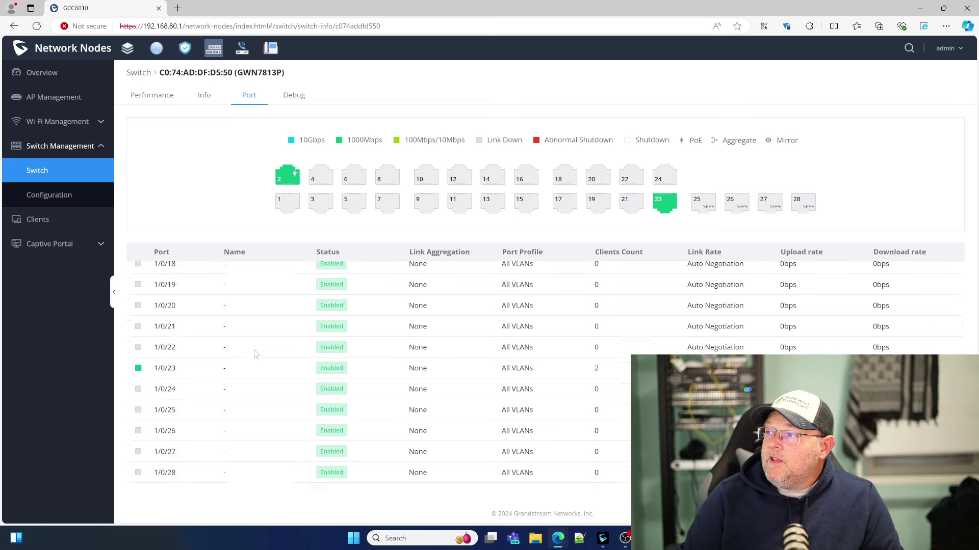
scroll(257, 351, "up", 4)
scroll(256, 351, "up", 3)
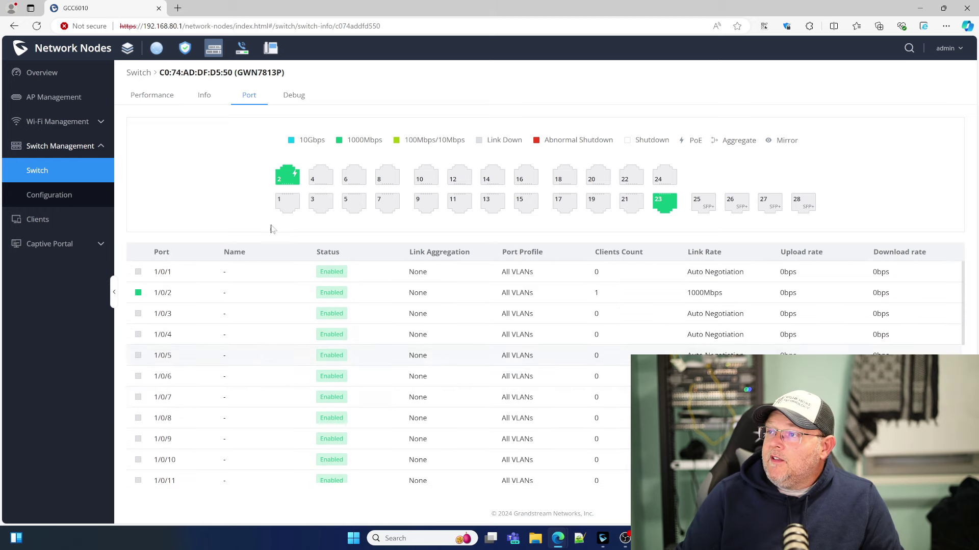
left_click(292, 205)
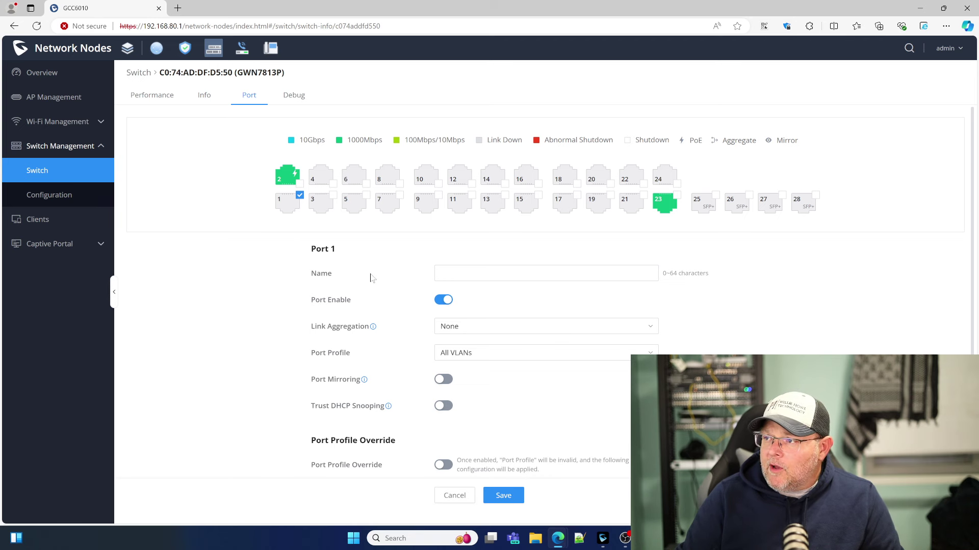
left_click(465, 278)
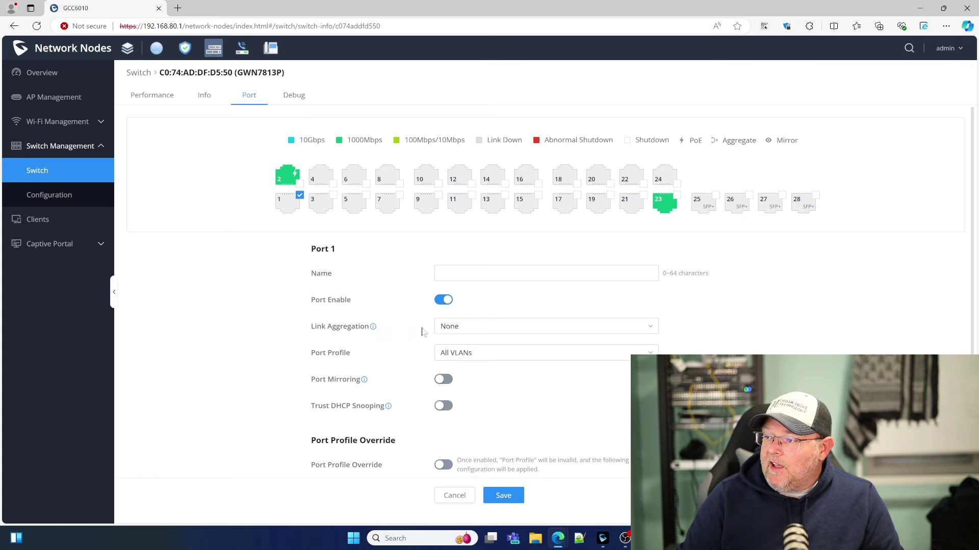
scroll(392, 341, "down", 1)
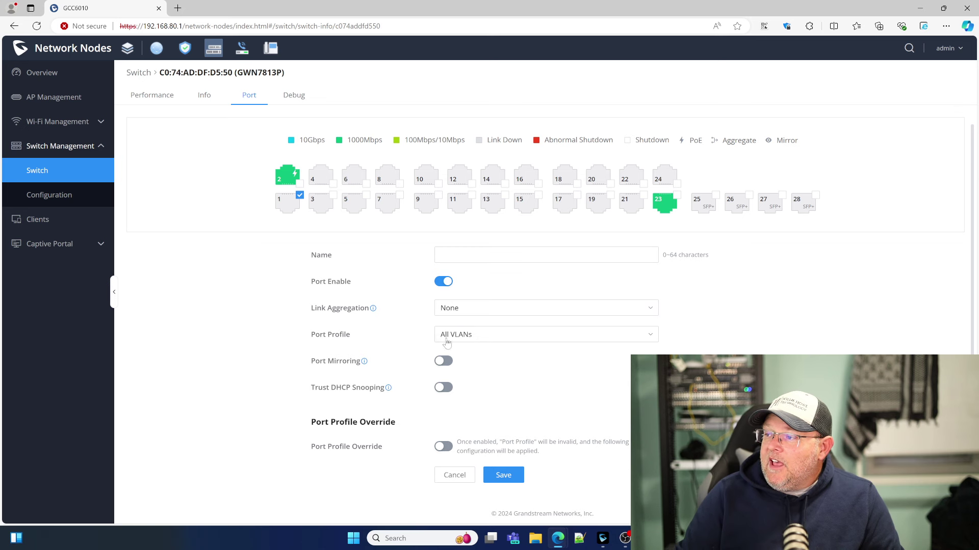
left_click(448, 340)
left_click(448, 340)
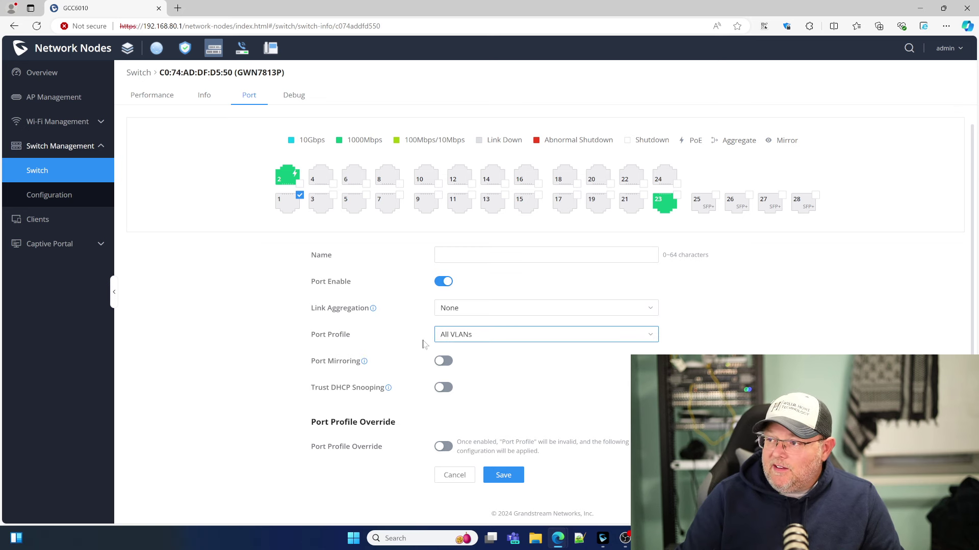
left_click(482, 334)
left_click(257, 321)
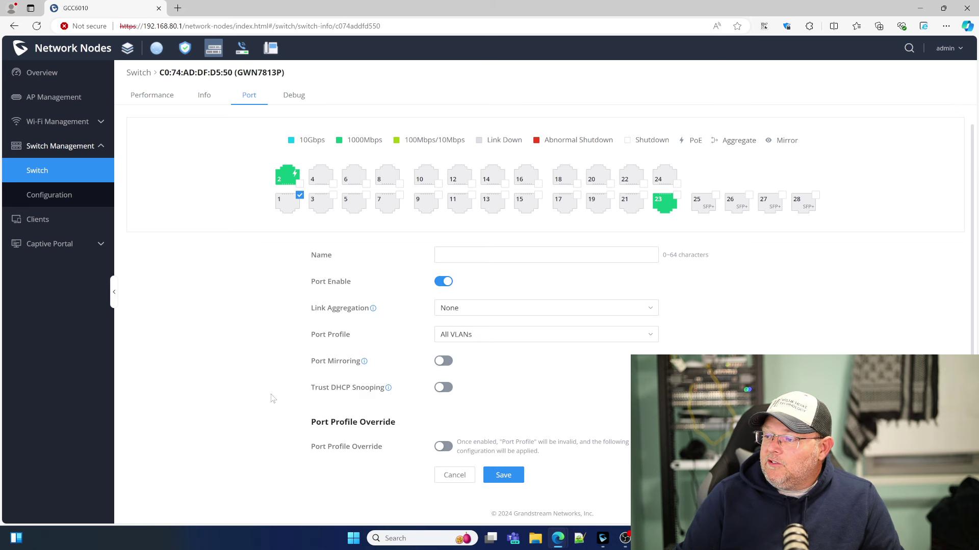
Turn Port Profile Override on to inspect its options, then switch it back off.
left_click(443, 446)
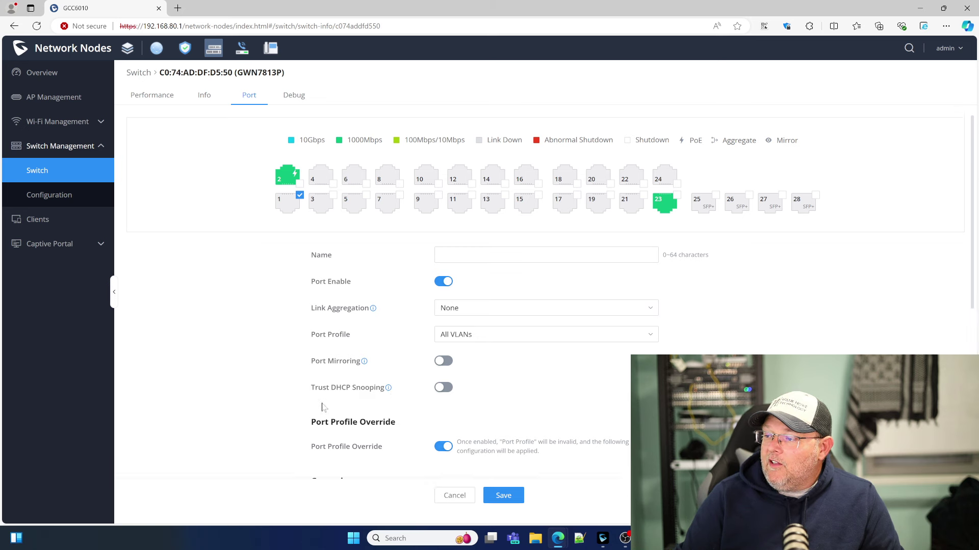
scroll(327, 405, "down", 3)
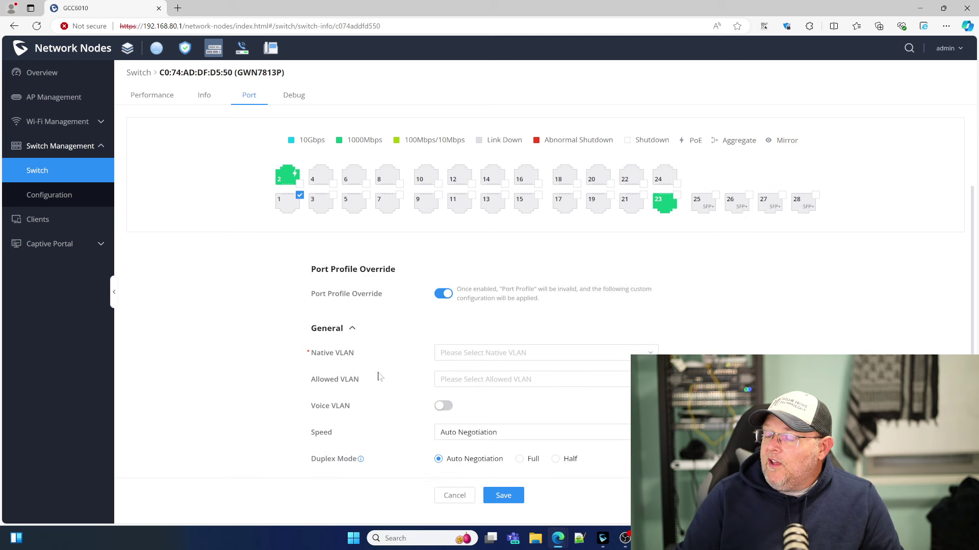
scroll(378, 378, "up", 3)
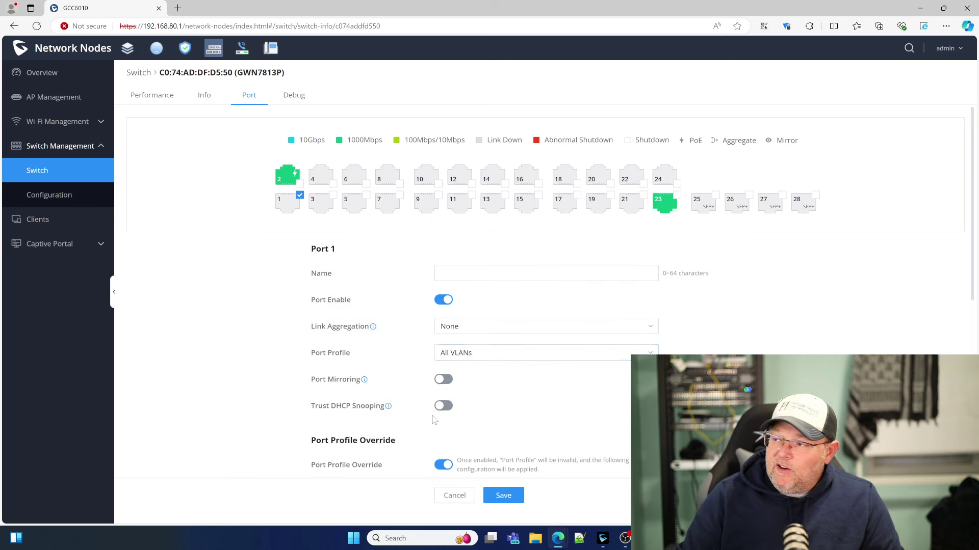
scroll(438, 398, "down", 6)
scroll(432, 421, "up", 3)
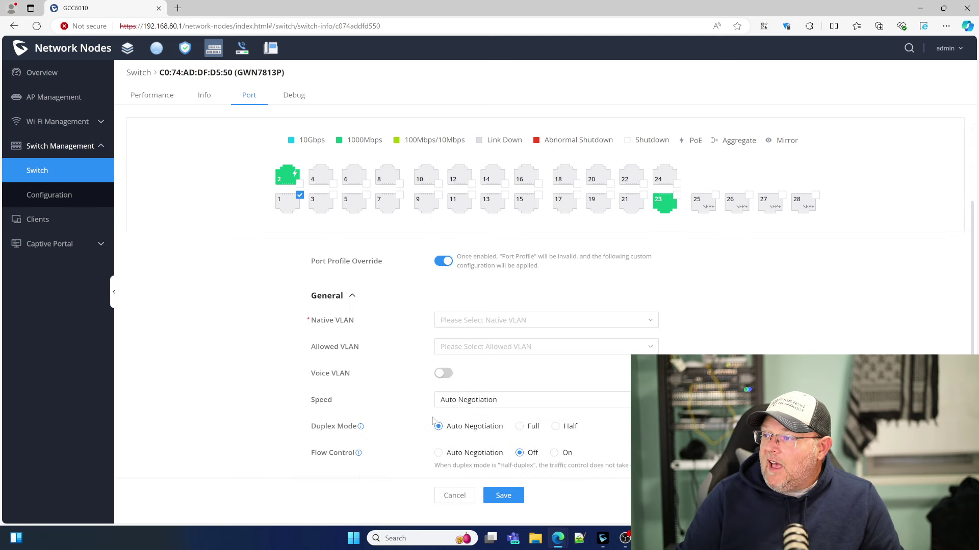
scroll(438, 402, "down", 1)
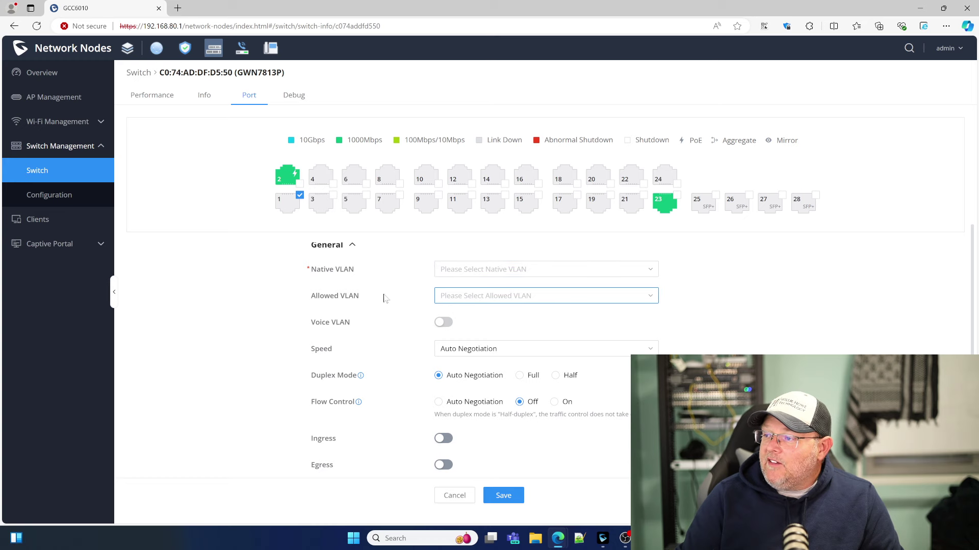
scroll(431, 379, "down", 1)
scroll(435, 374, "down", 2)
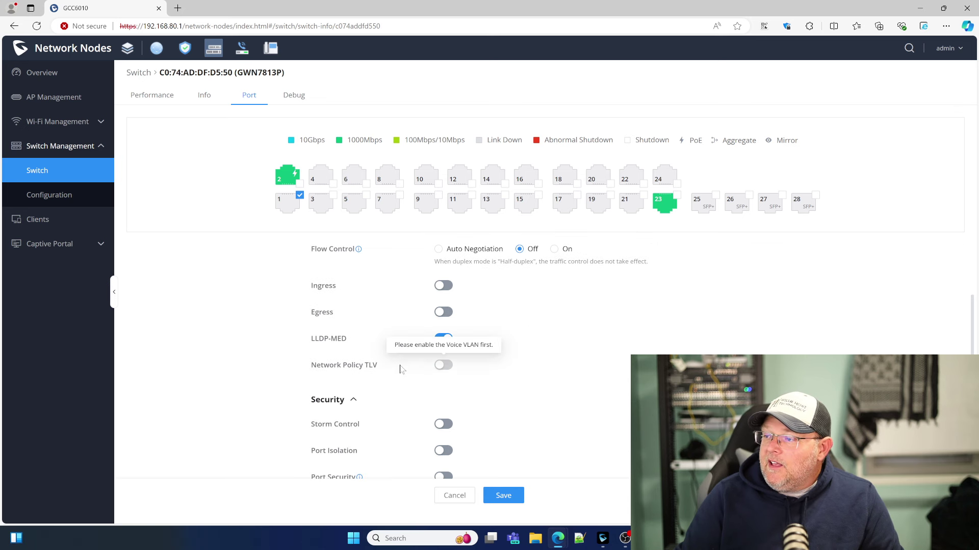
scroll(407, 384, "down", 1)
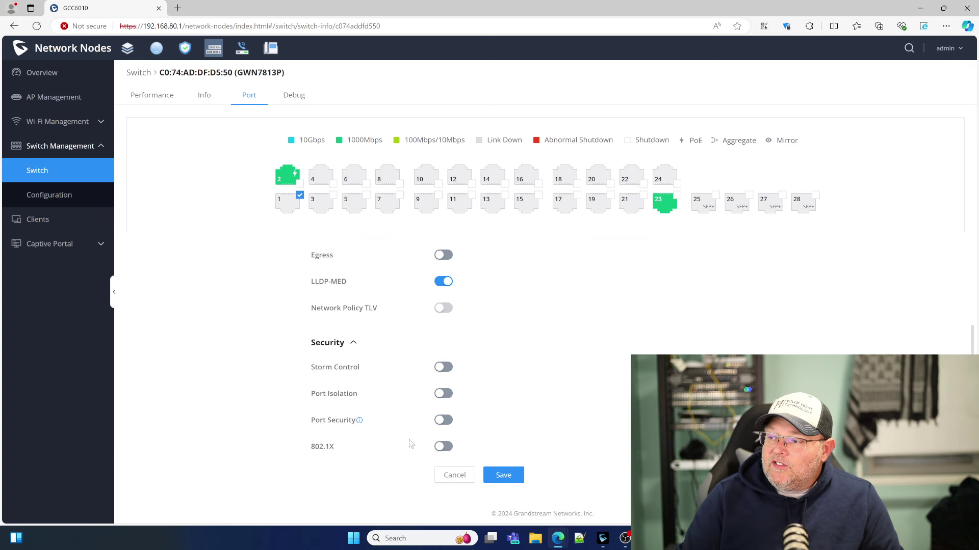
scroll(407, 440, "up", 10)
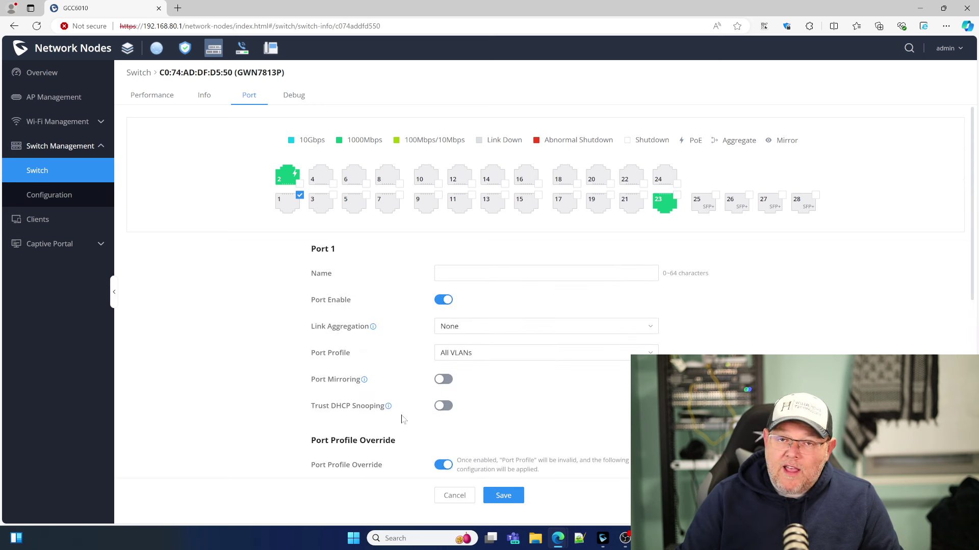
scroll(400, 419, "down", 3)
scroll(399, 419, "up", 3)
scroll(397, 419, "down", 1)
scroll(398, 419, "down", 2)
scroll(398, 419, "up", 3)
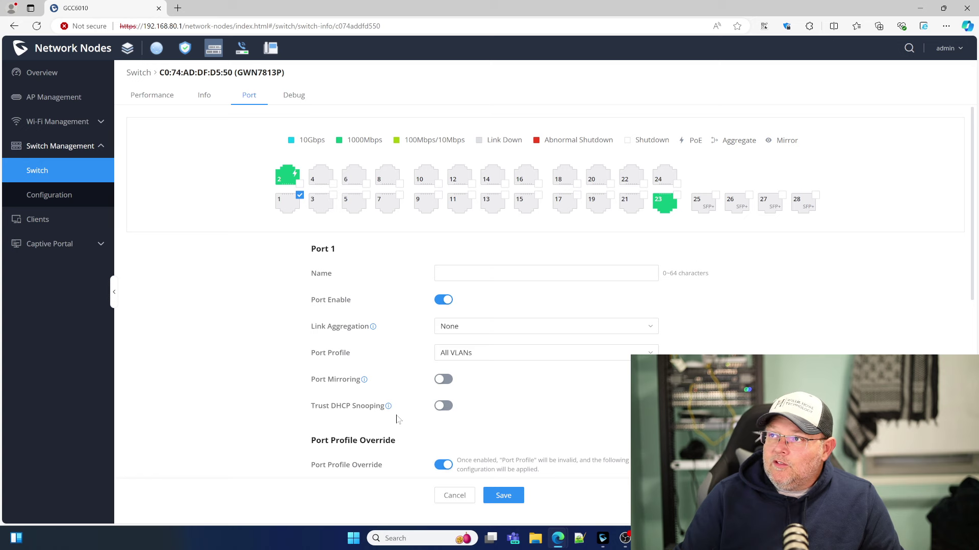
scroll(398, 419, "down", 1)
scroll(399, 420, "up", 1)
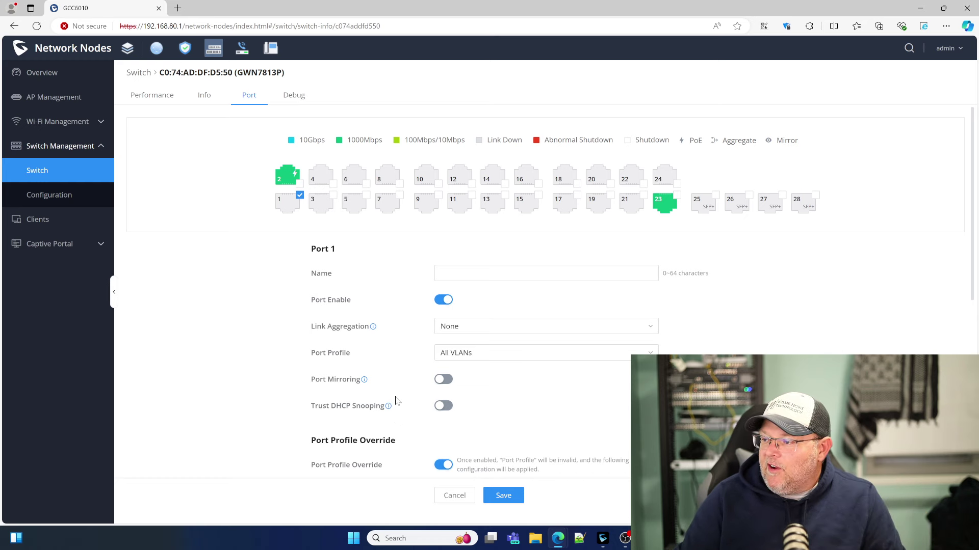
scroll(397, 401, "down", 2)
left_click(443, 362)
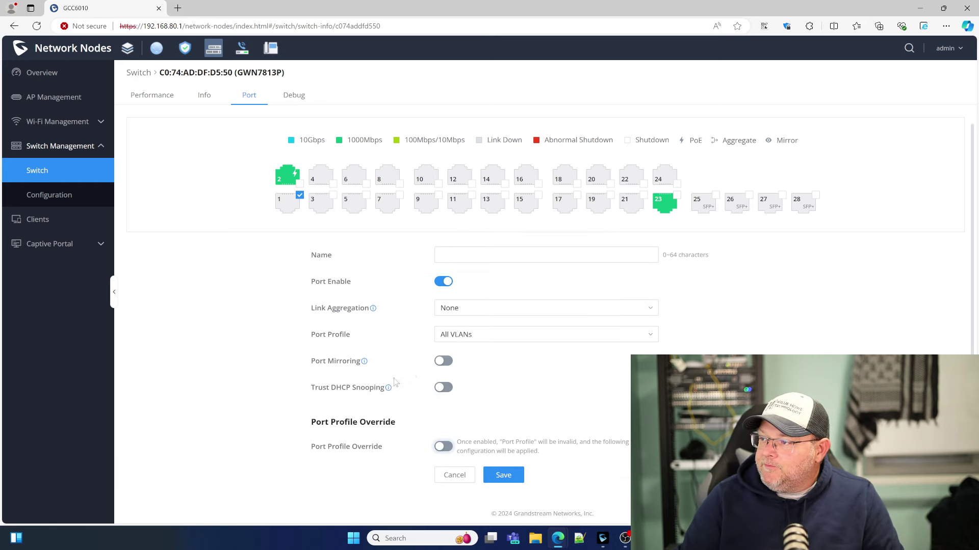
scroll(377, 395, "up", 1)
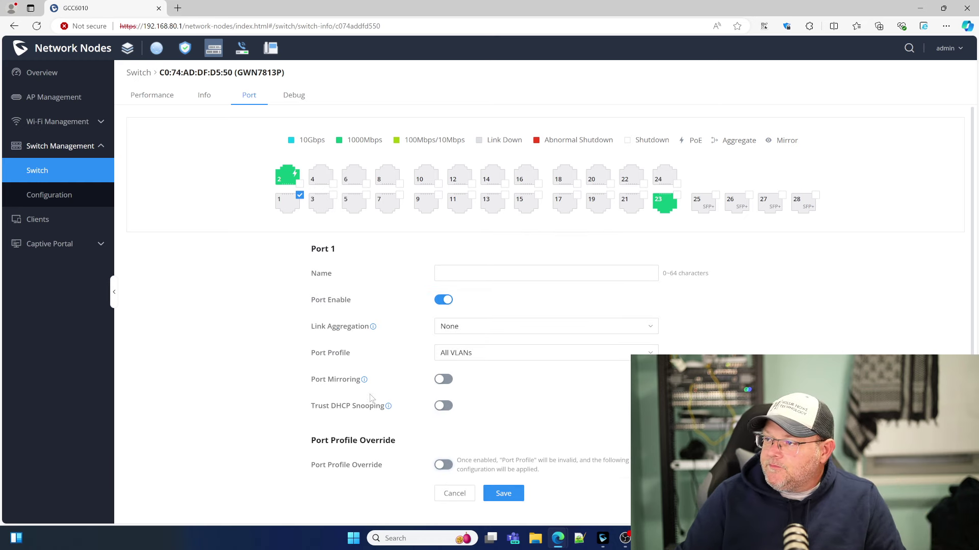
Review the switch's Debug pages: Ping / Traceroute and SSH Remote Access.
left_click(300, 195)
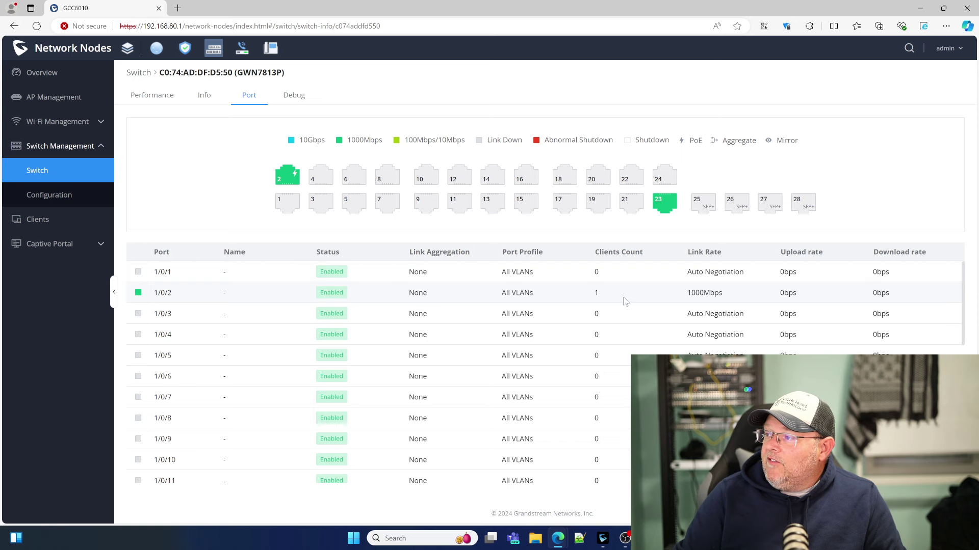
left_click(293, 95)
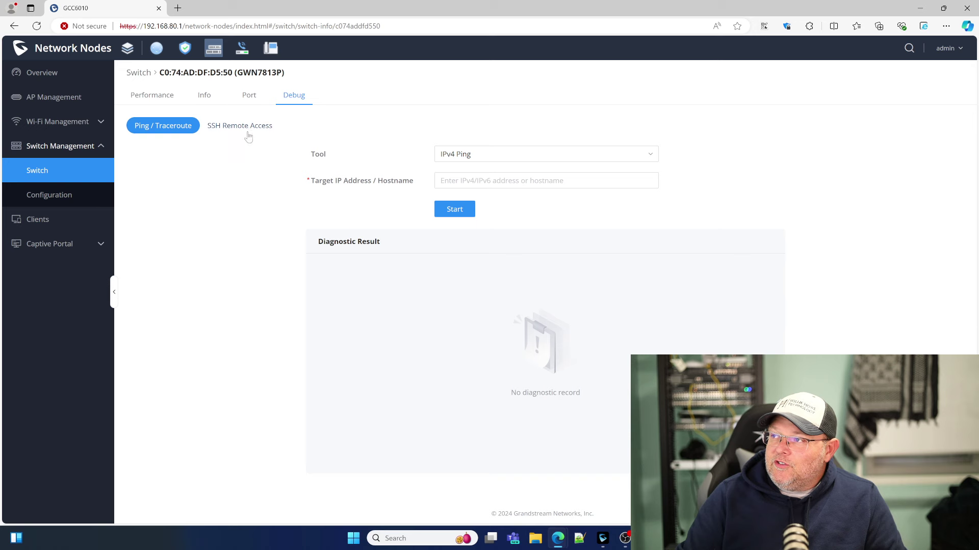
left_click(247, 128)
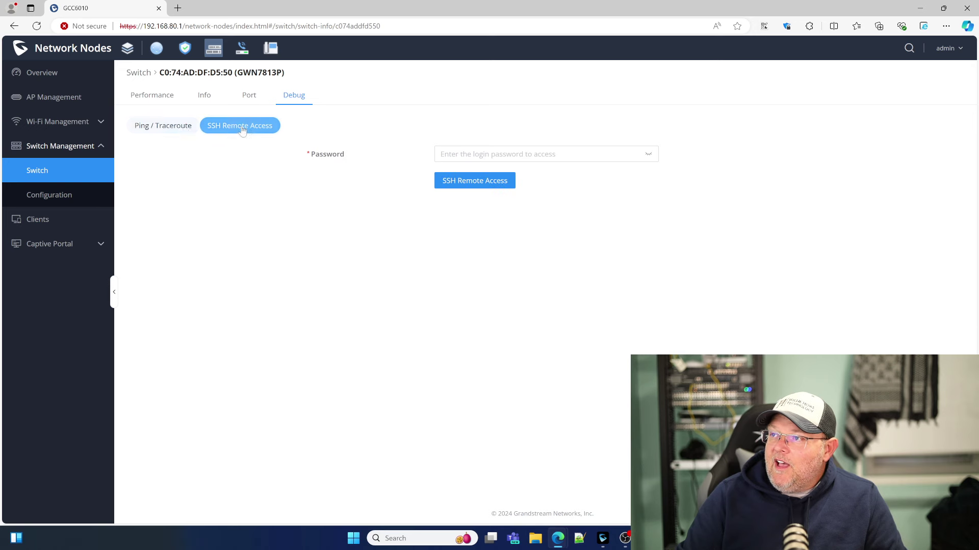
left_click(164, 128)
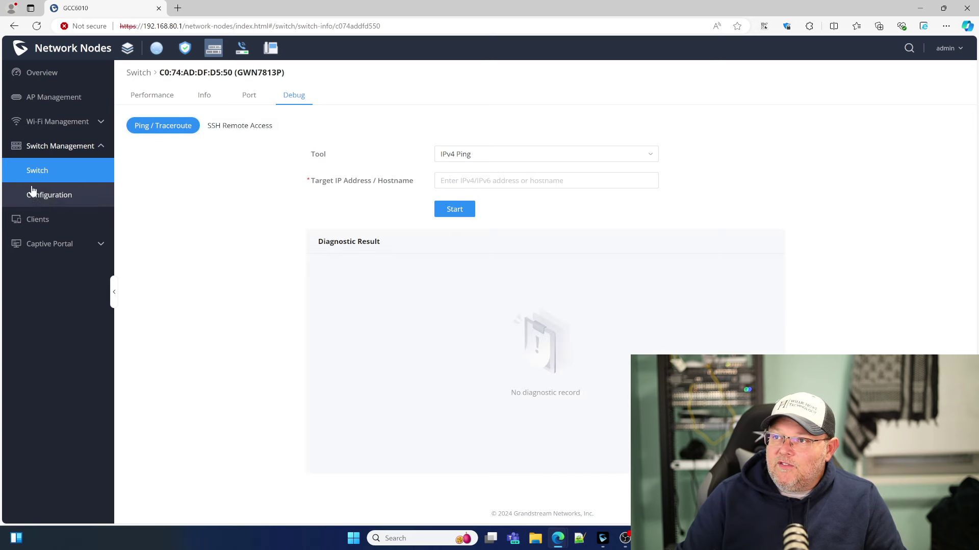
Check the Port Profile and Global Switch Configuration pages, then return to the Switch list.
left_click(47, 197)
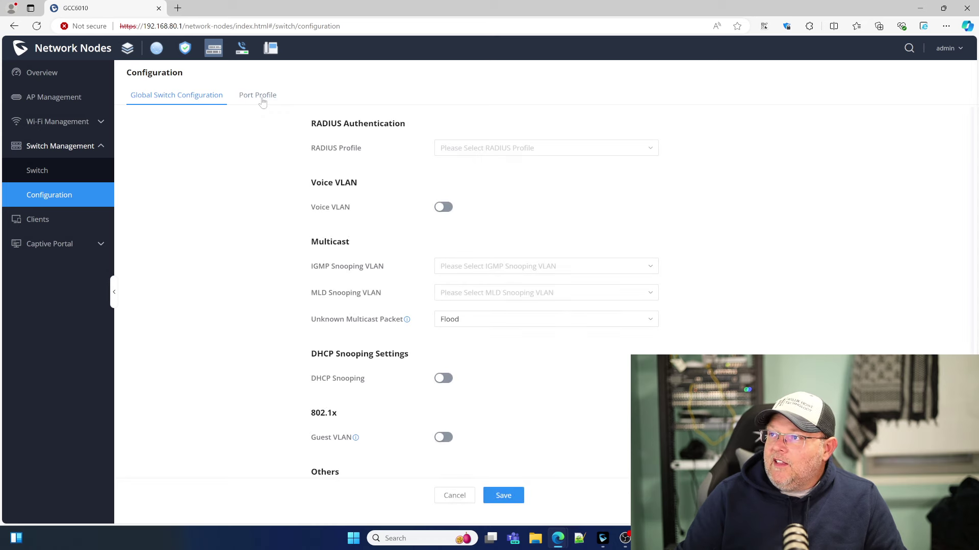
left_click(260, 97)
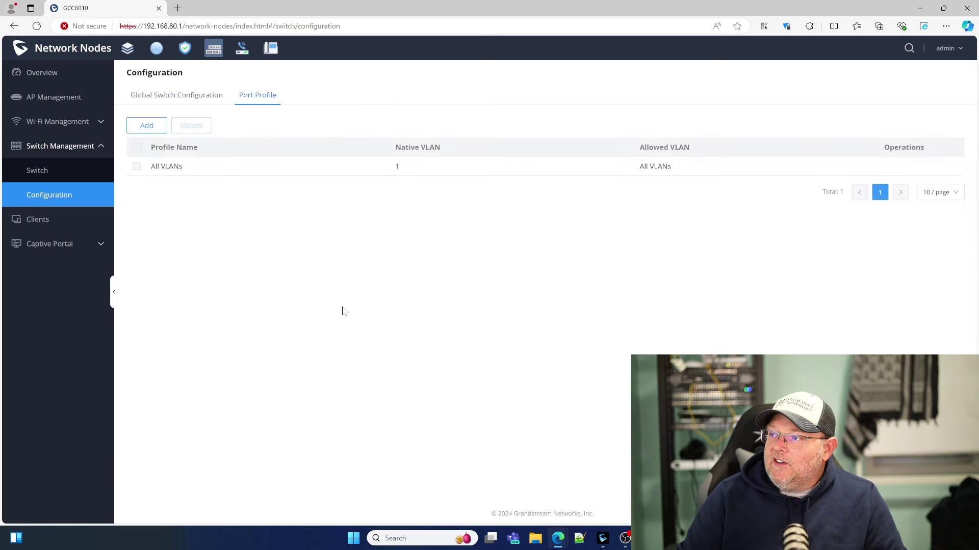
left_click(168, 100)
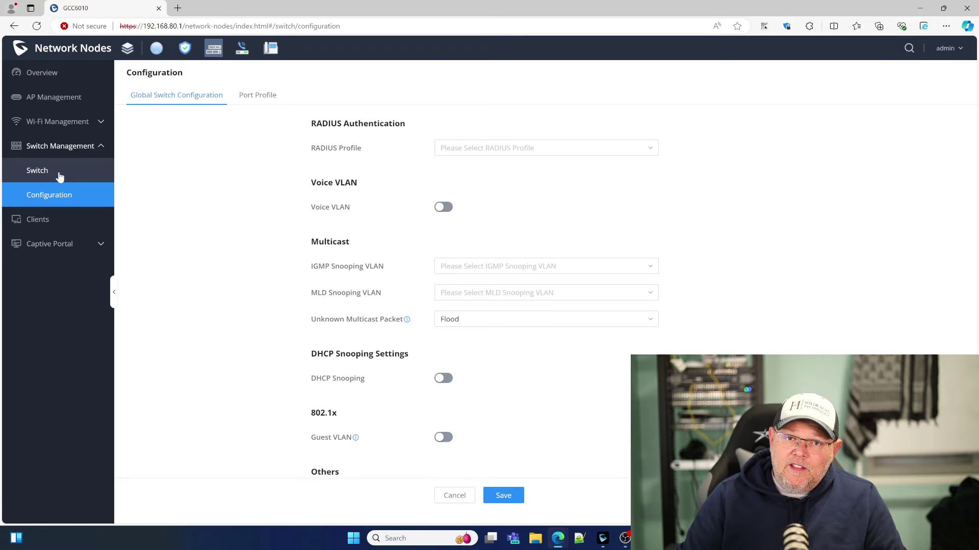
left_click(59, 175)
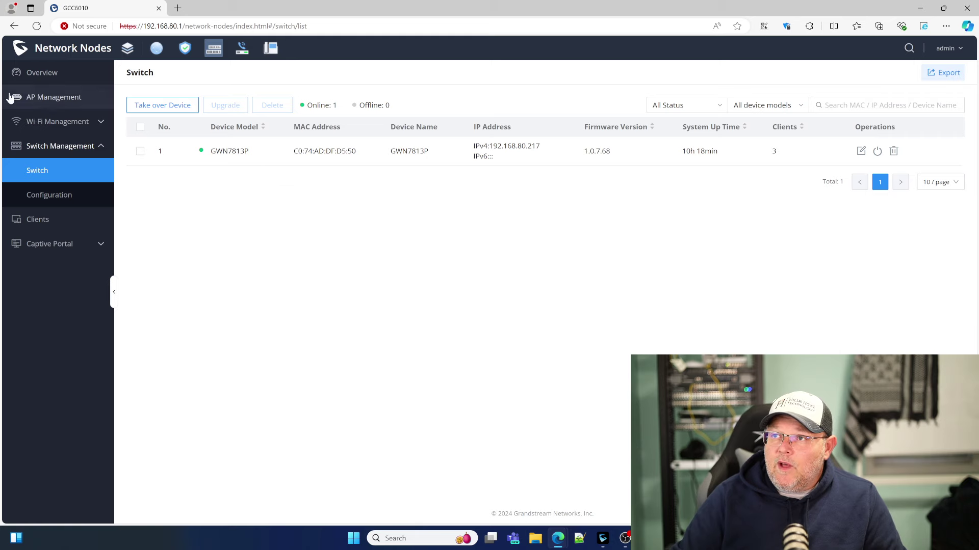
Open the GWN7661 access point's details from AP Management and scroll through them.
left_click(51, 102)
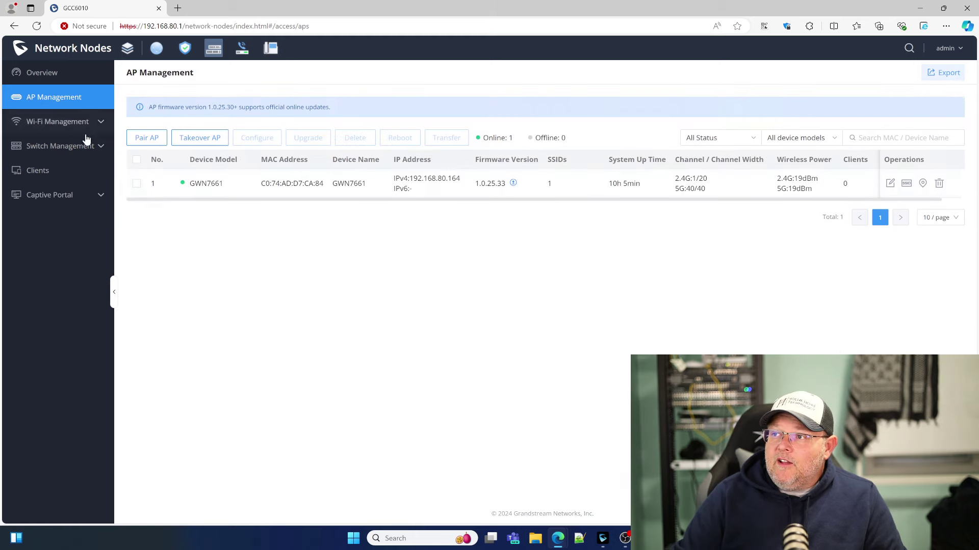
left_click(305, 184)
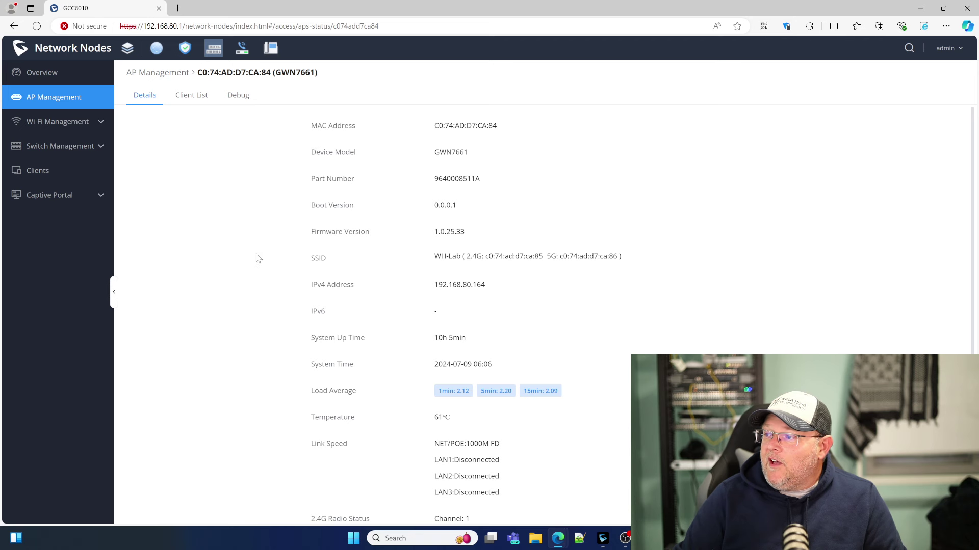
scroll(258, 258, "down", 1)
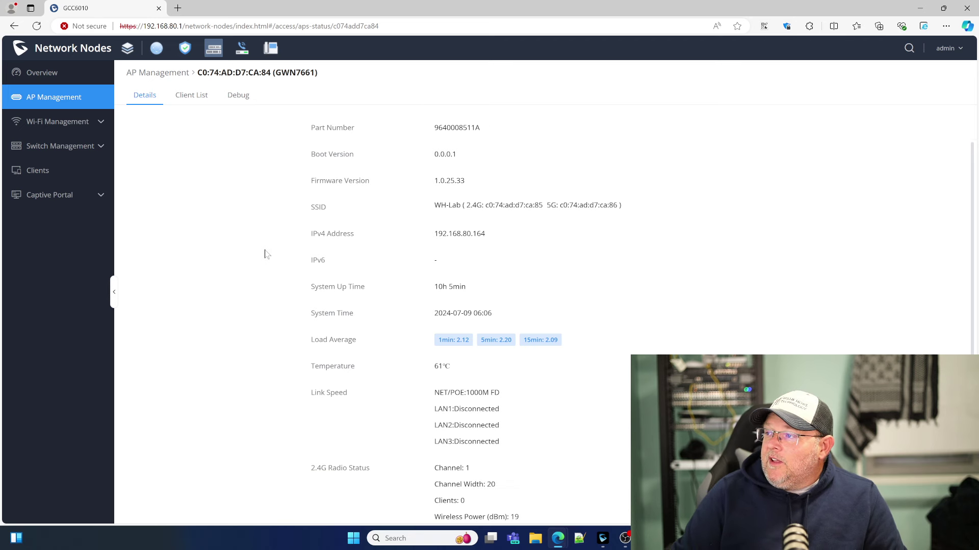
scroll(276, 257, "down", 3)
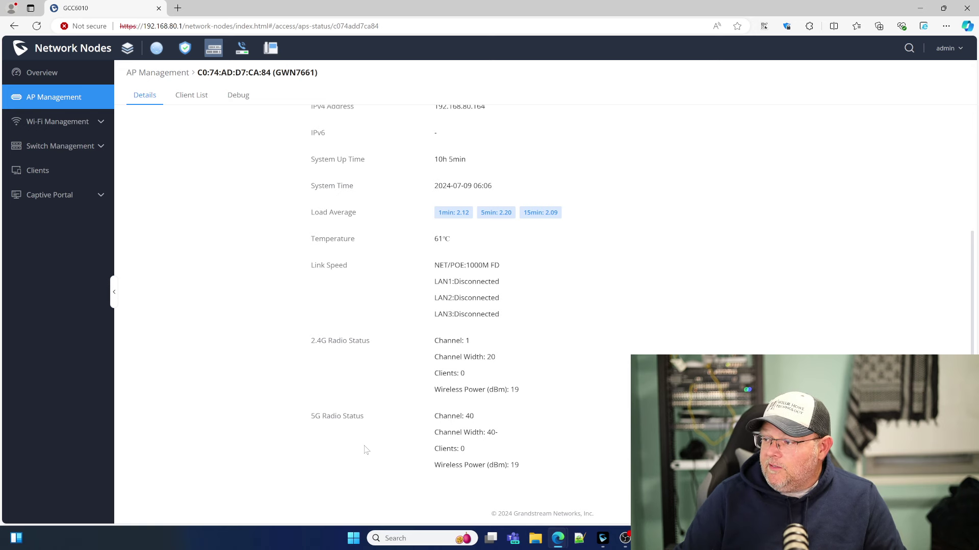
Check the GWN7661's empty client list, then reach its ping/traceroute debug tools.
scroll(364, 449, "up", 4)
left_click(191, 97)
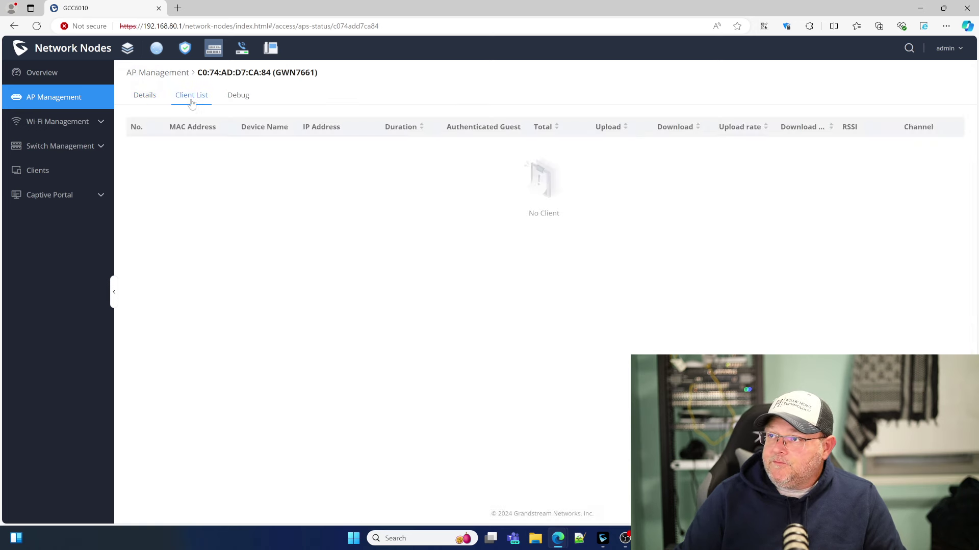
left_click(237, 102)
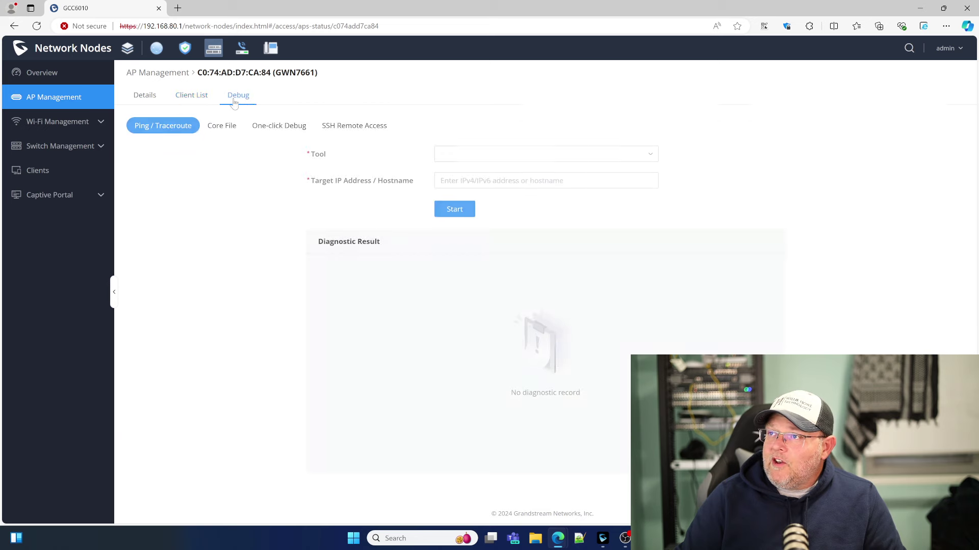
Go back to the GWN7661's Details tab, showing 61℃ temperature and 10h 5min uptime.
left_click(153, 108)
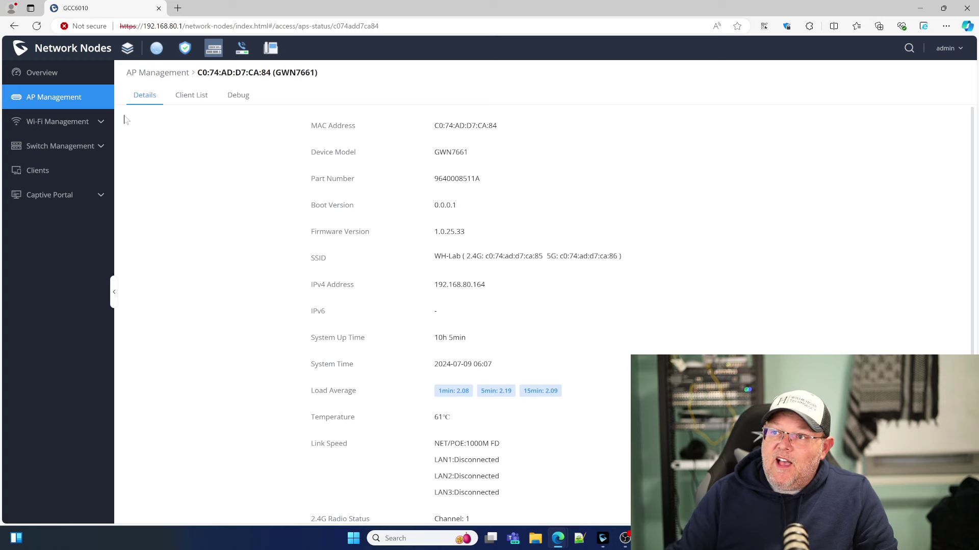
Browse the empty Captive Portal Policy, Splash Page, Guests and Vouchers pages.
left_click(68, 204)
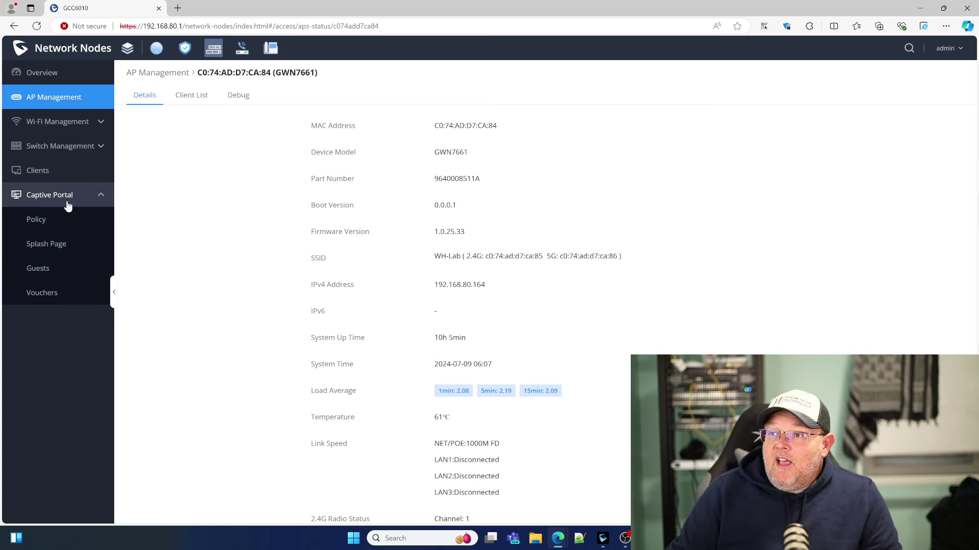
left_click(52, 224)
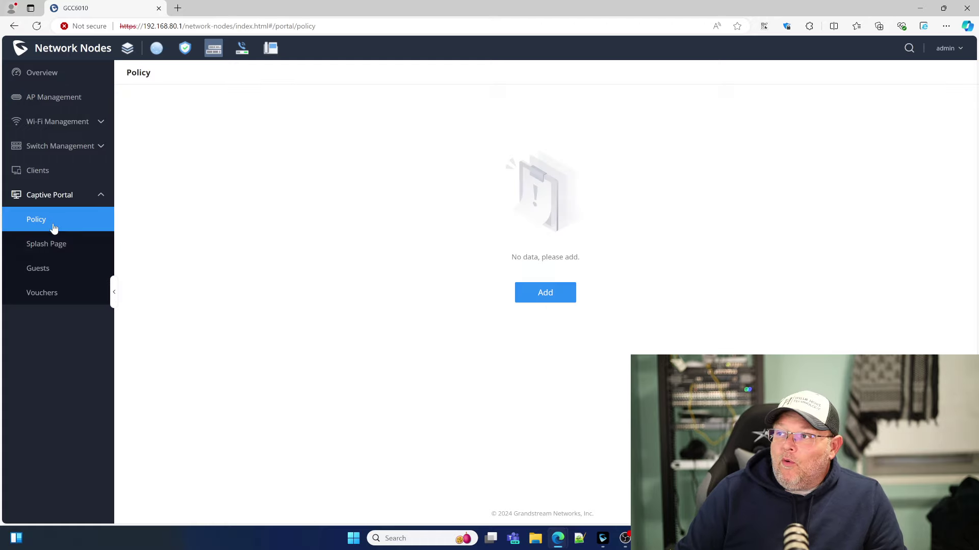
left_click(55, 247)
left_click(51, 275)
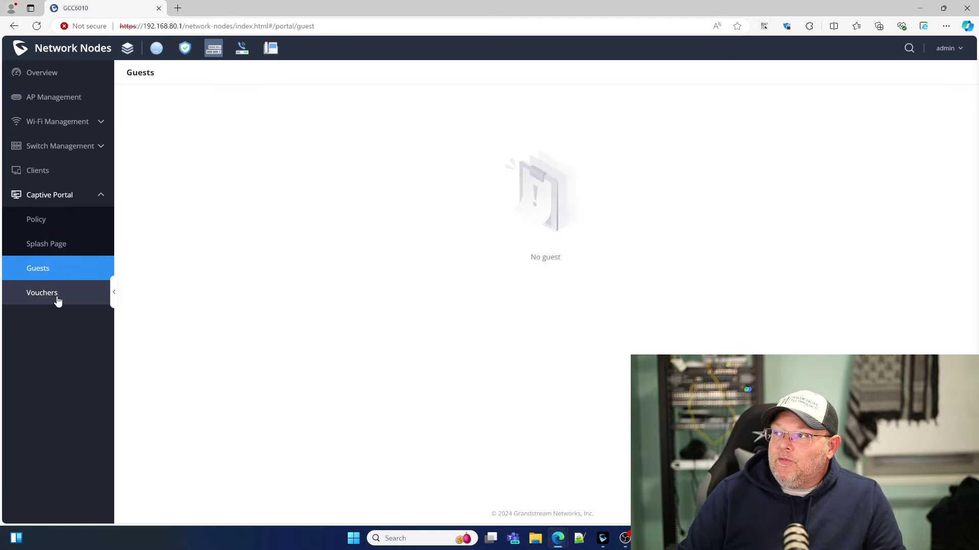
left_click(57, 288)
left_click(57, 219)
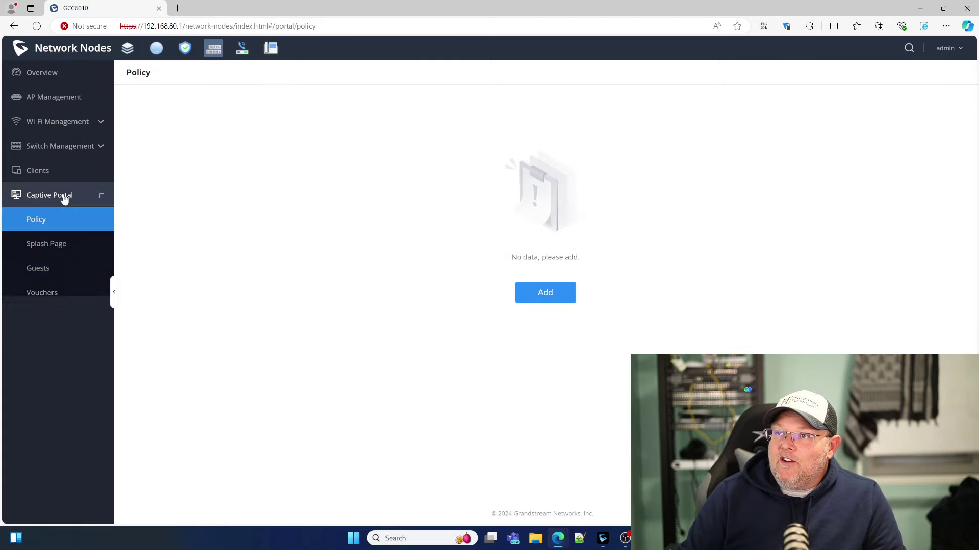
left_click(64, 194)
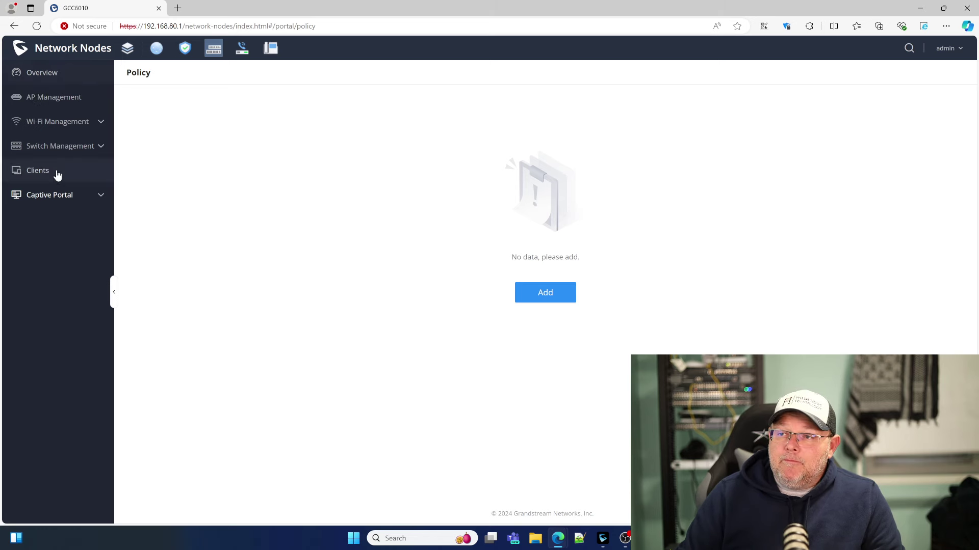
Revisit the Captive Portal pages in reverse order, then return to the Overview dashboard.
left_click(50, 196)
left_click(45, 292)
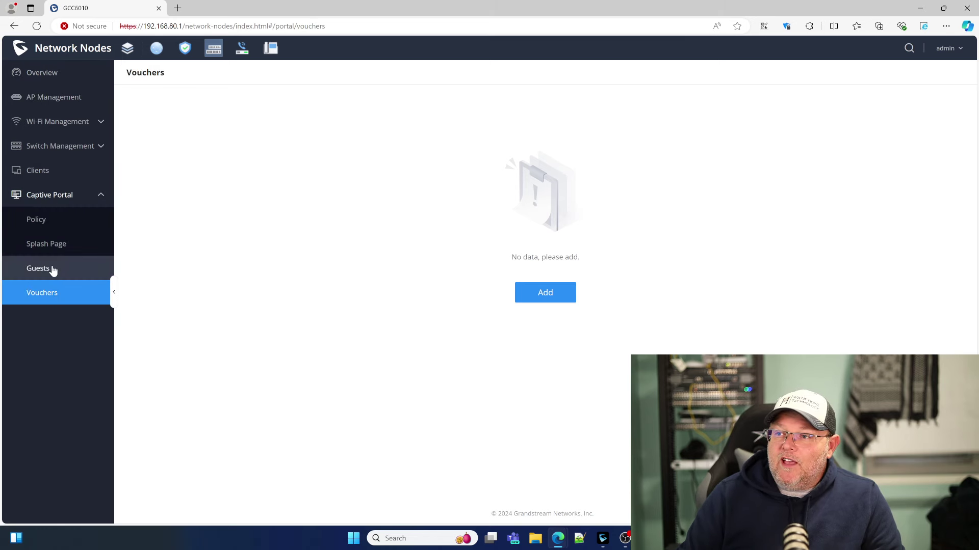
left_click(52, 267)
left_click(60, 248)
left_click(59, 225)
left_click(62, 195)
left_click(57, 73)
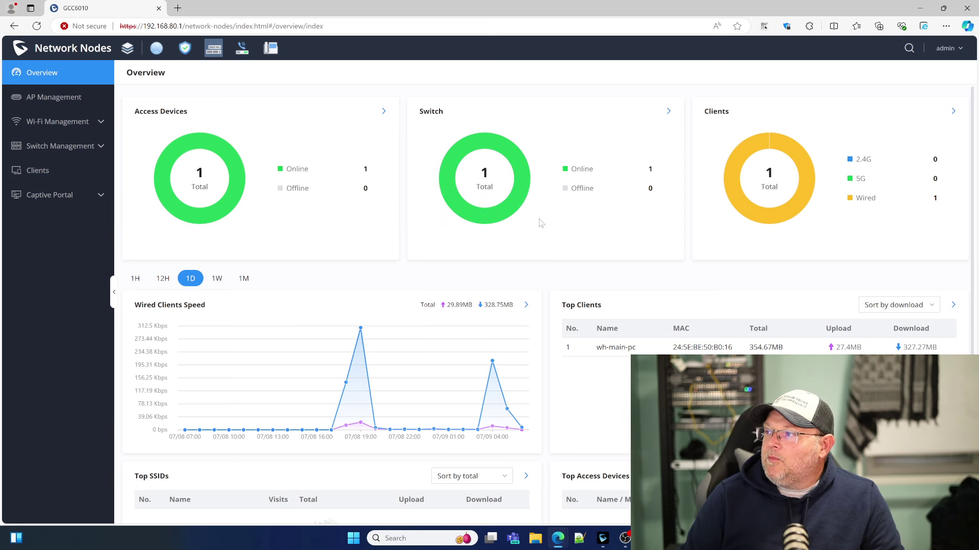
Open the WH-Lab SSID's edit form and check its WPA2 shared key, leaving it hidden.
scroll(498, 232, "down", 3)
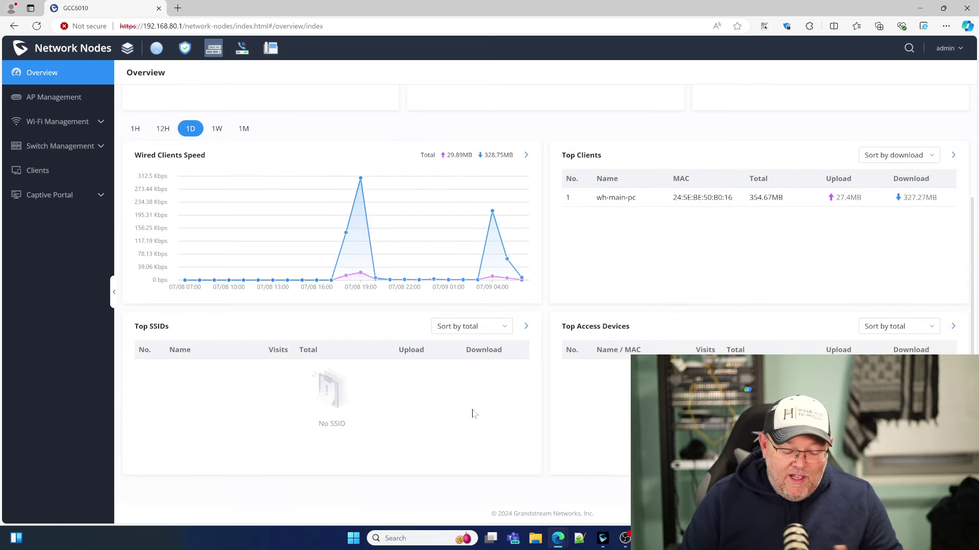
mouse_move(273, 284)
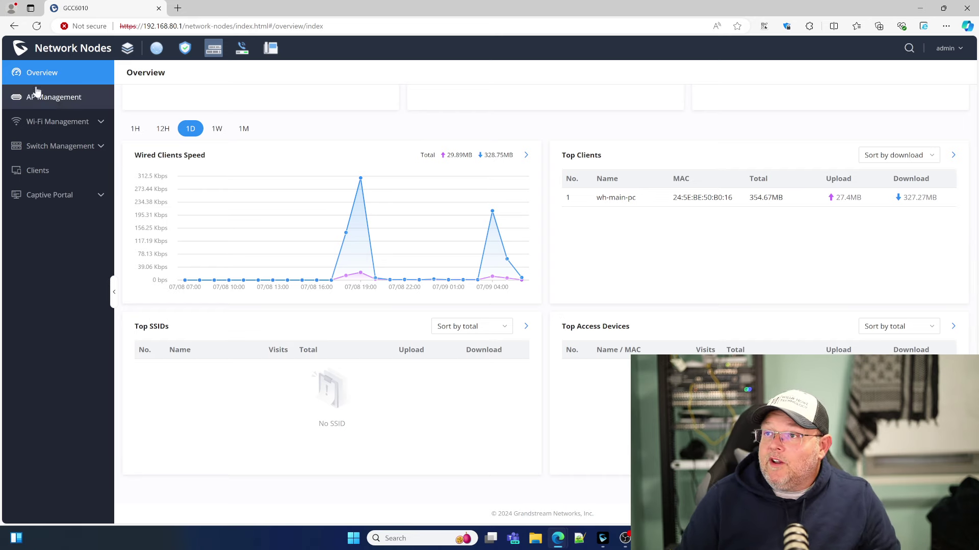
left_click(57, 121)
left_click(50, 143)
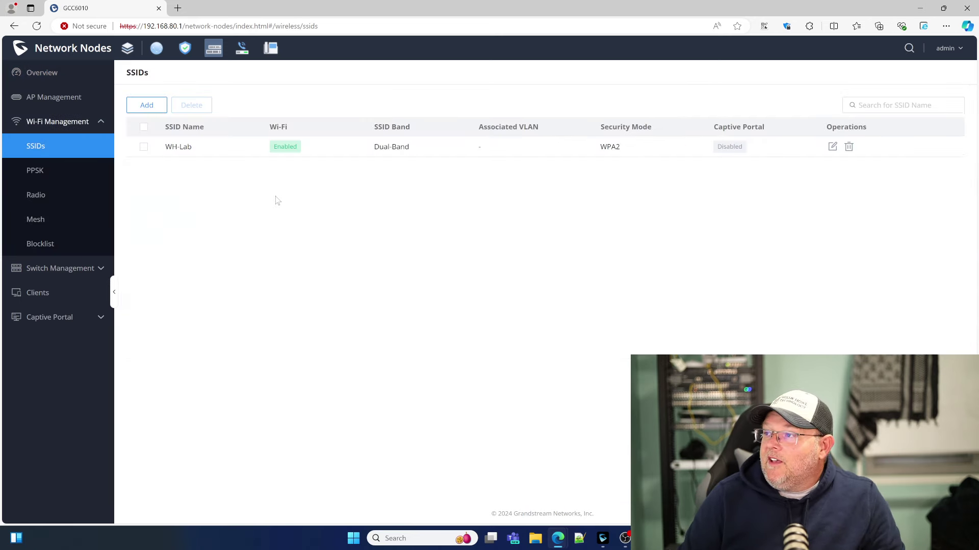
left_click(831, 147)
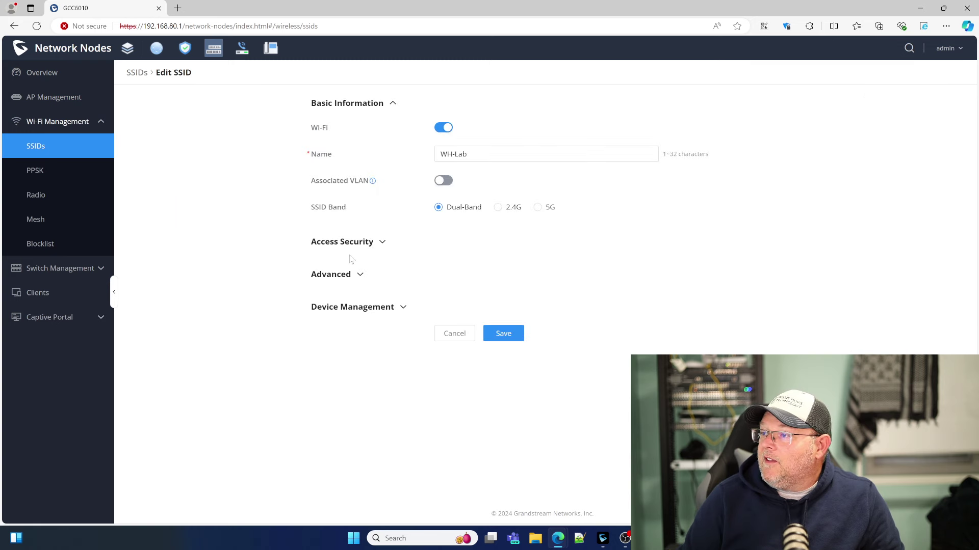
left_click(355, 244)
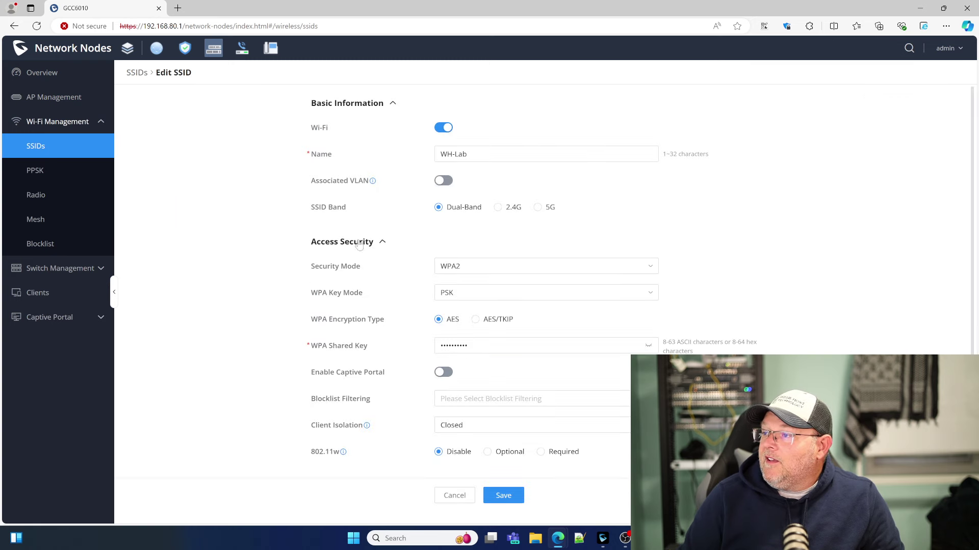
left_click(648, 345)
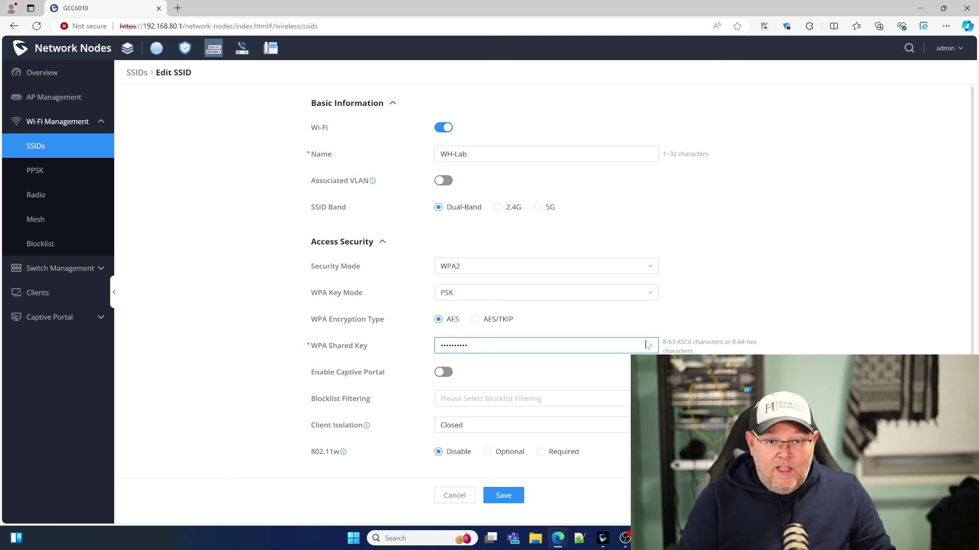